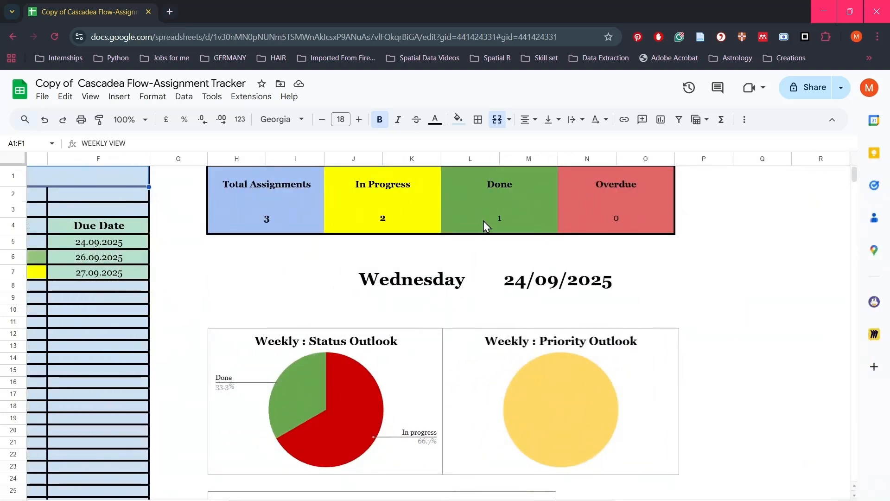
Examine the assignment lists, summary boxes and outlook charts in the monthly view and the 4-month view.
{"action": "left_click", "coordinate": [382, 499]}
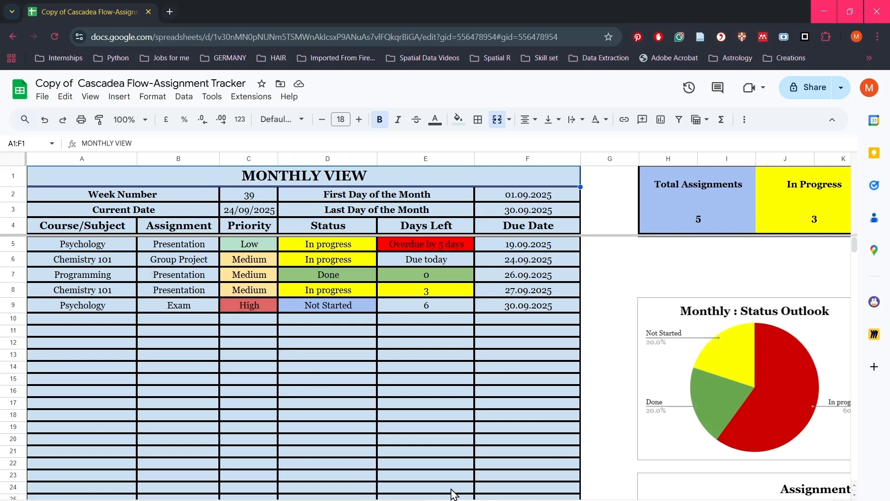
{"action": "mouse_move", "coordinate": [405, 500]}
{"action": "left_mouse_down"}
{"action": "mouse_move", "coordinate": [531, 500]}
{"action": "mouse_move", "coordinate": [407, 493]}
{"action": "left_mouse_up"}
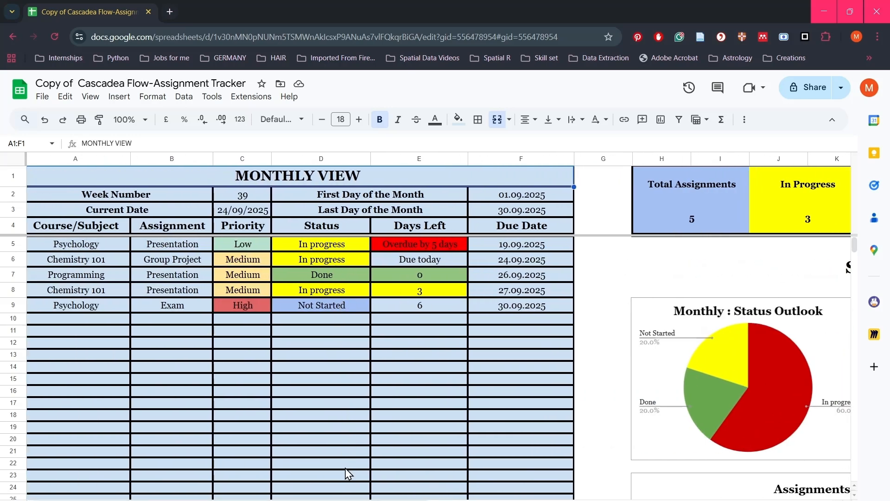
{"action": "left_click_drag", "start_coordinate": [363, 500], "coordinate": [551, 500]}
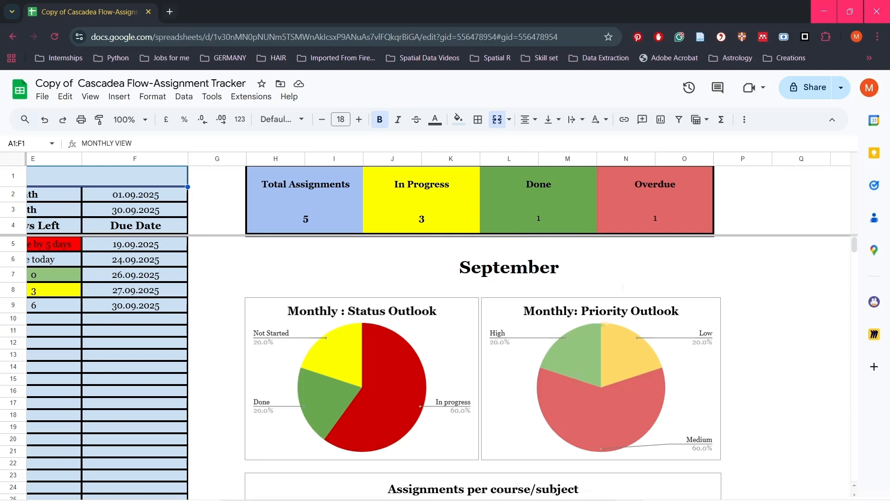
{"action": "left_click_drag", "start_coordinate": [472, 500], "coordinate": [320, 480]}
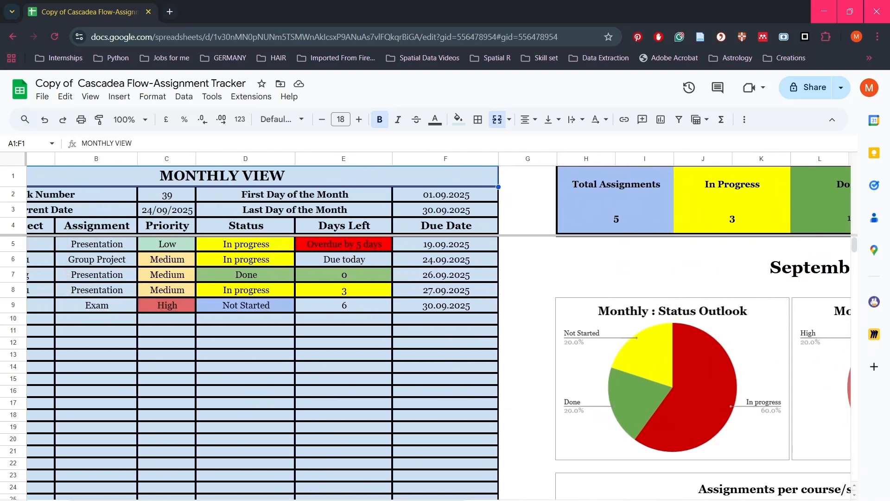
{"action": "left_click", "coordinate": [232, 500]}
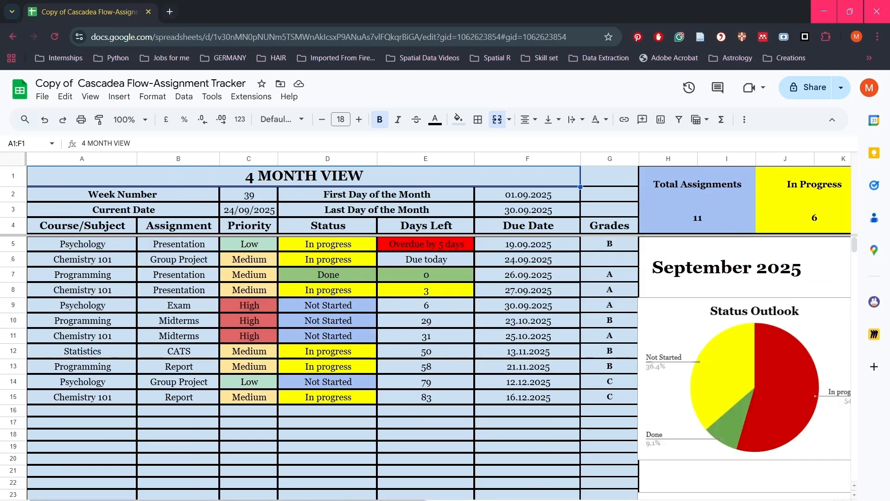
{"action": "left_click_drag", "start_coordinate": [232, 499], "coordinate": [439, 500]}
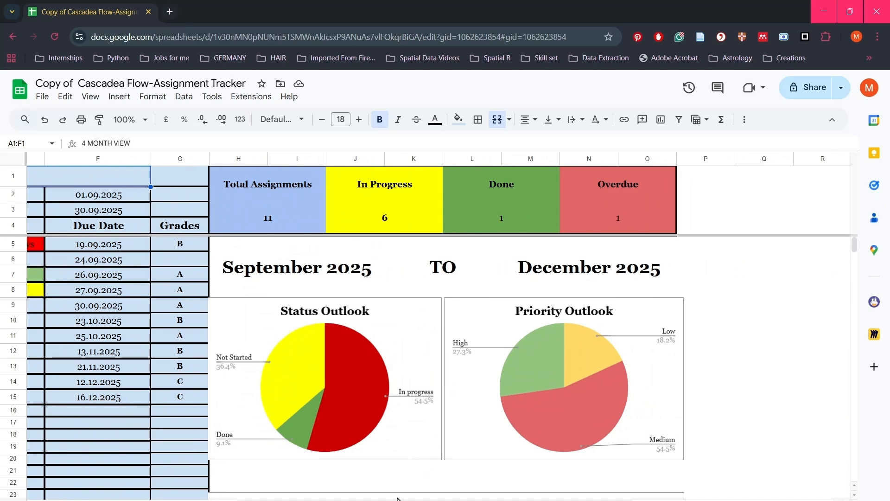
{"action": "left_click_drag", "start_coordinate": [407, 499], "coordinate": [198, 491]}
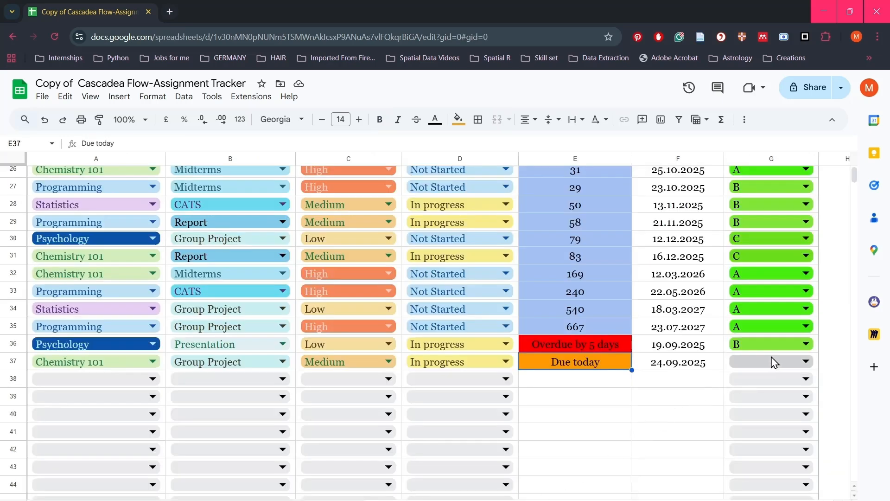
Set the grade of the Chemistry 101 group project due 24.09.2025 in row 37 to A.
{"action": "left_click", "coordinate": [770, 360]}
{"action": "left_click", "coordinate": [742, 378]}
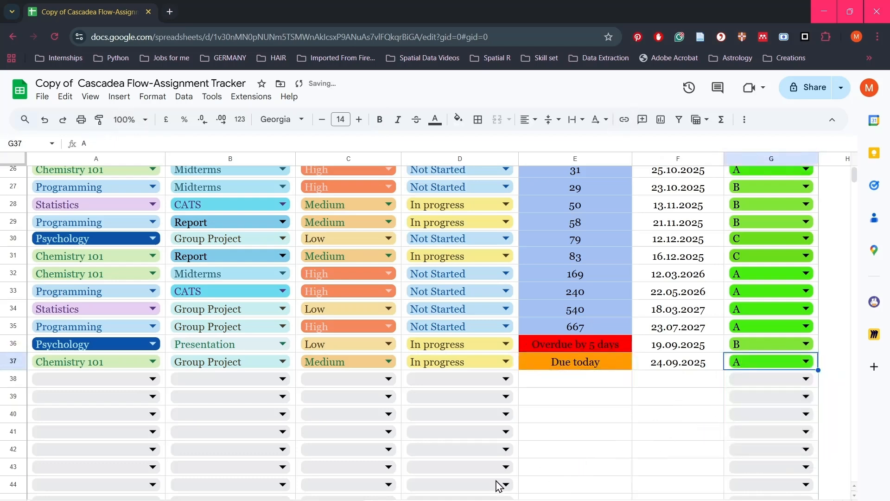
Review the weekly view's assignment table and the monthly view's status, priority and assignments-per-course charts.
{"action": "left_click", "coordinate": [354, 500]}
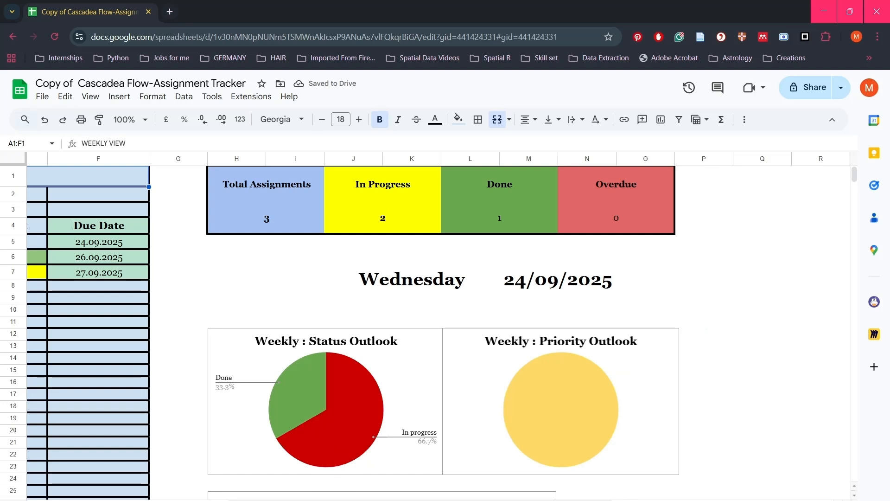
{"action": "left_click_drag", "start_coordinate": [361, 500], "coordinate": [163, 494]}
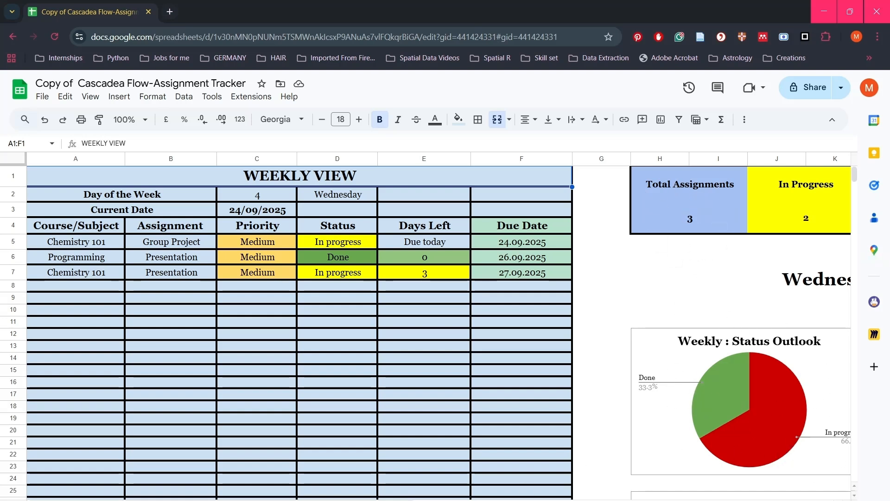
{"action": "key", "text": "ctrl+shift+Page_Down"}
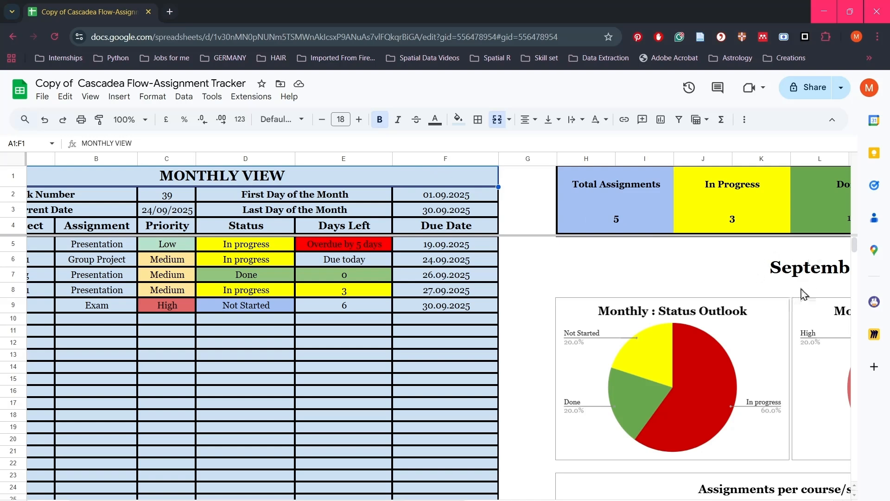
{"action": "scroll", "coordinate": [549, 299], "scroll_direction": "right", "scroll_amount": 5}
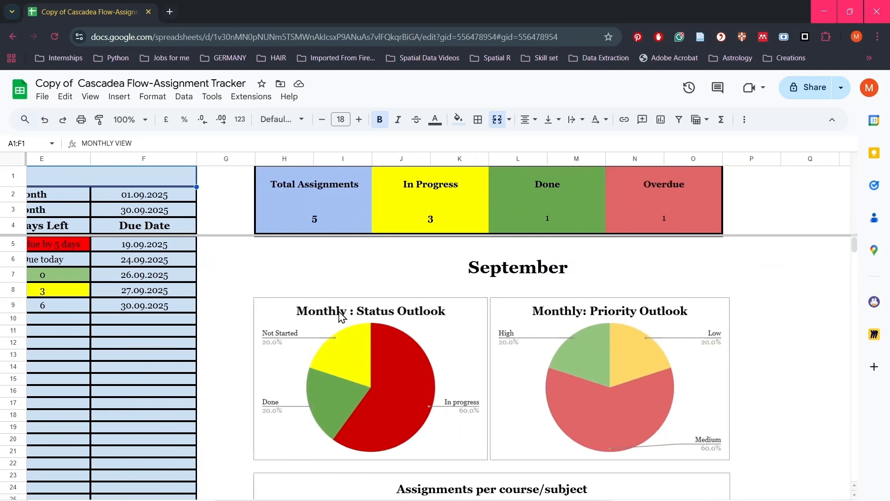
{"action": "scroll", "coordinate": [457, 394], "scroll_direction": "down", "scroll_amount": 10}
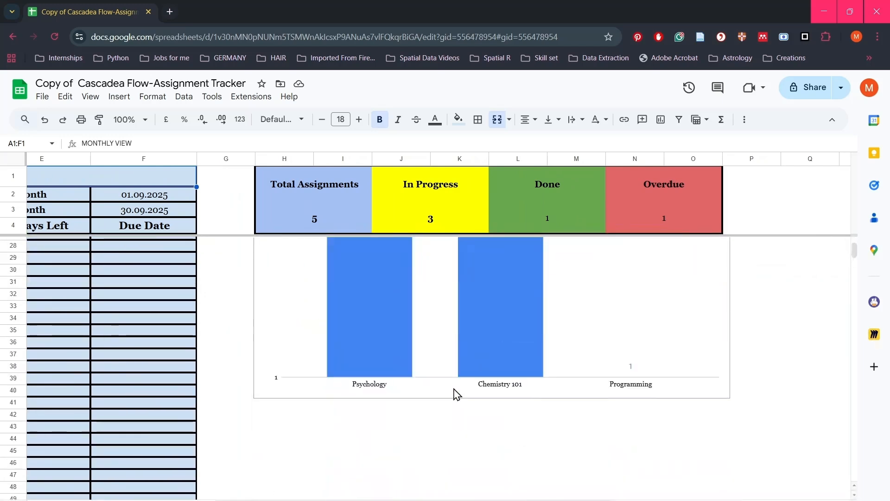
{"action": "scroll", "coordinate": [454, 394], "scroll_direction": "up", "scroll_amount": 6}
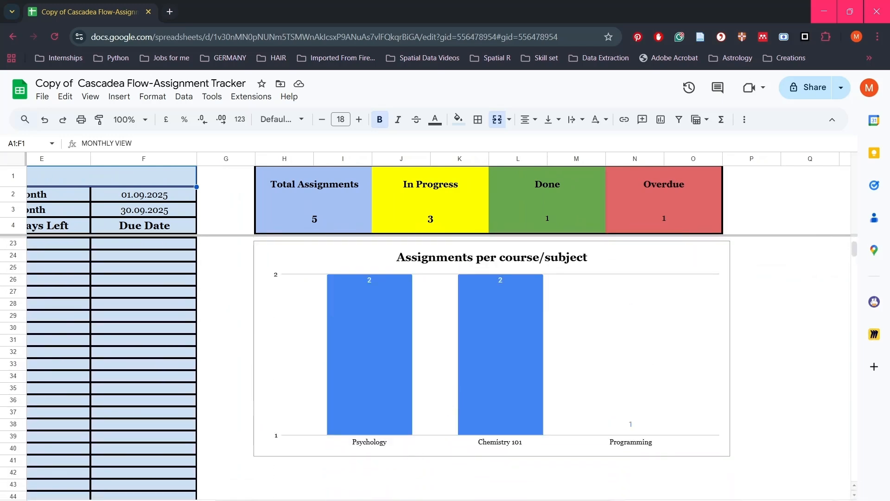
Examine the 4-month view's September to December charts and the grades column of its assignment table.
{"action": "left_click", "coordinate": [431, 500]}
{"action": "left_click_drag", "start_coordinate": [408, 500], "coordinate": [653, 500]}
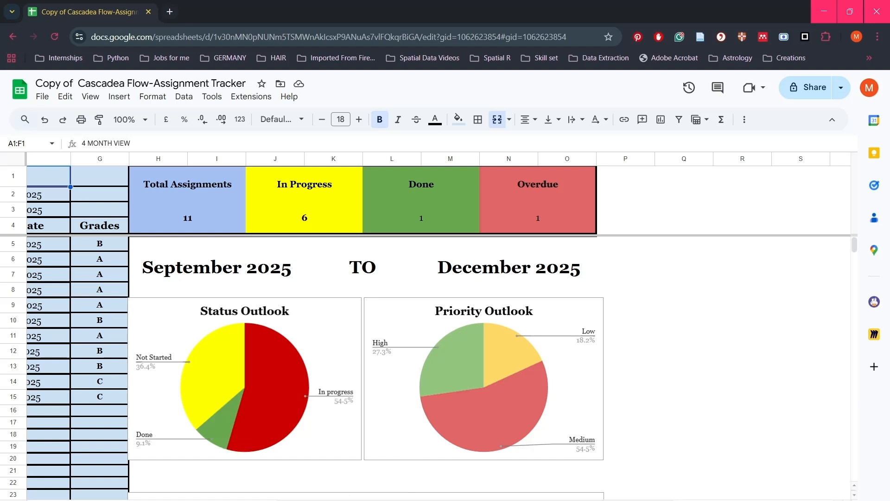
{"action": "scroll", "coordinate": [454, 443], "scroll_direction": "down", "scroll_amount": 10}
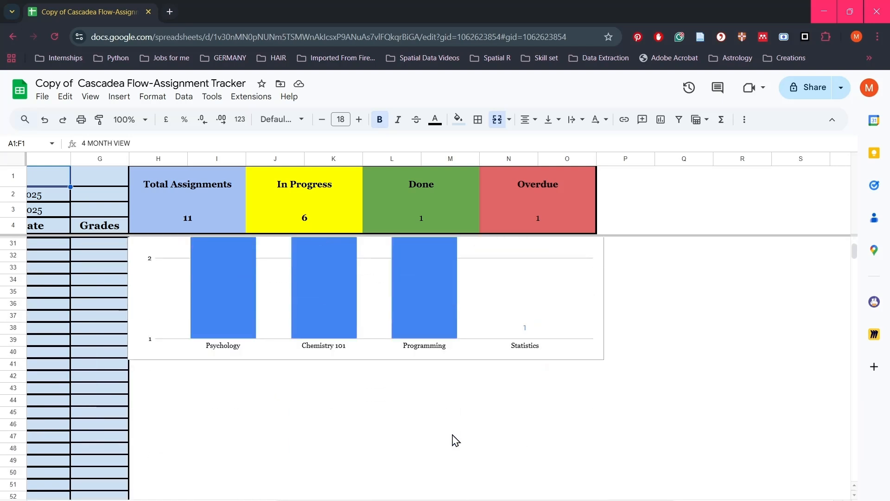
{"action": "scroll", "coordinate": [455, 440], "scroll_direction": "up", "scroll_amount": 10}
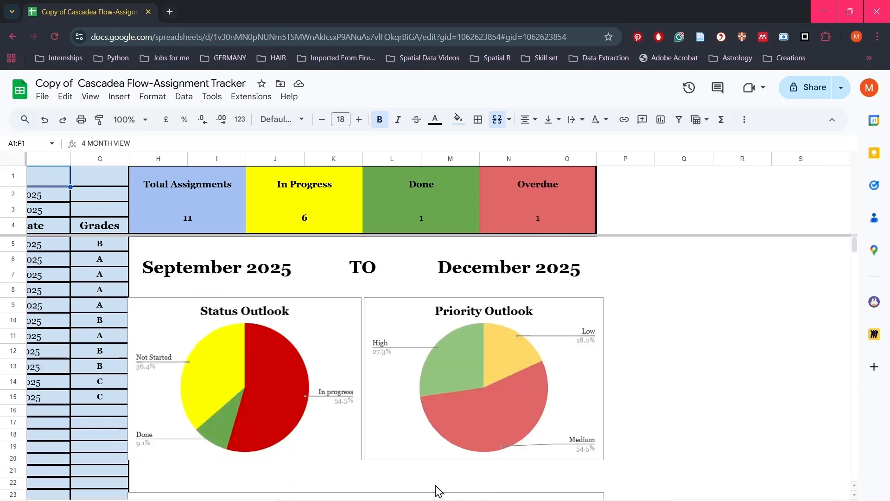
{"action": "left_click_drag", "start_coordinate": [445, 500], "coordinate": [197, 500]}
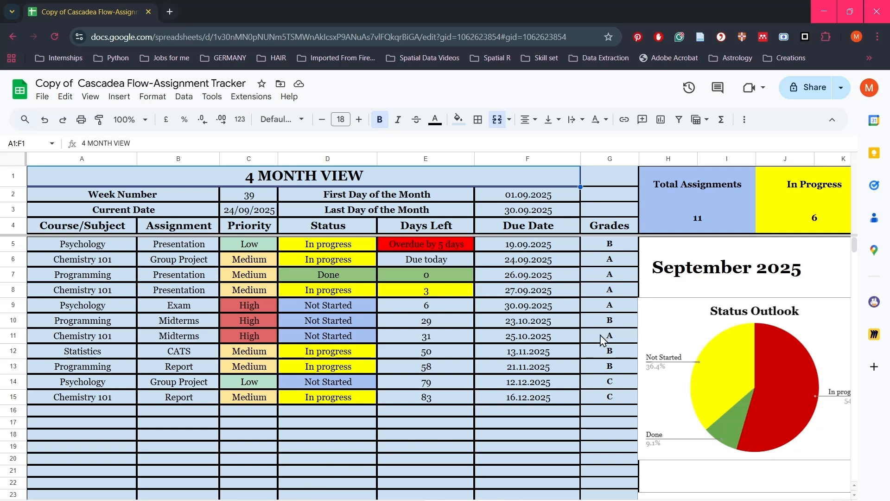
Examine the 2025 view's outlook, assignments-per-course and grades charts, then return to its assignment table.
{"action": "left_click_drag", "start_coordinate": [381, 499], "coordinate": [558, 500]}
{"action": "scroll", "coordinate": [552, 398], "scroll_direction": "down", "scroll_amount": 3}
{"action": "scroll", "coordinate": [553, 401], "scroll_direction": "down", "scroll_amount": 5}
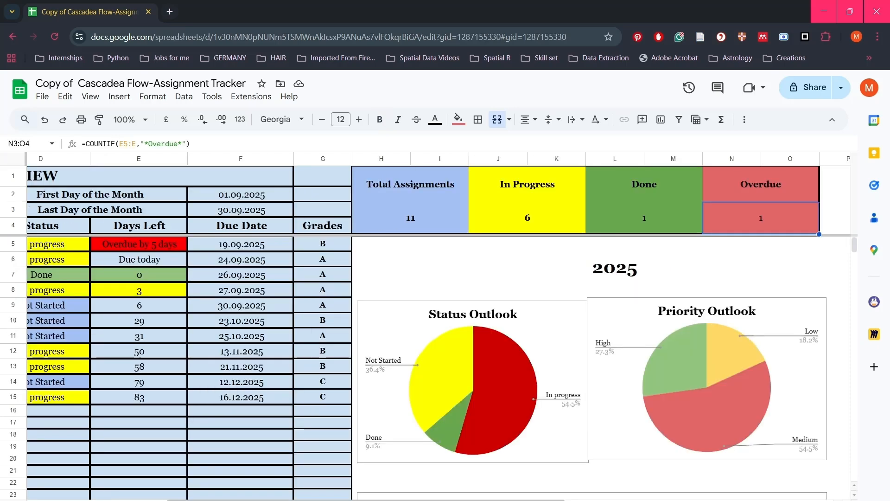
{"action": "scroll", "coordinate": [506, 403], "scroll_direction": "down", "scroll_amount": 8}
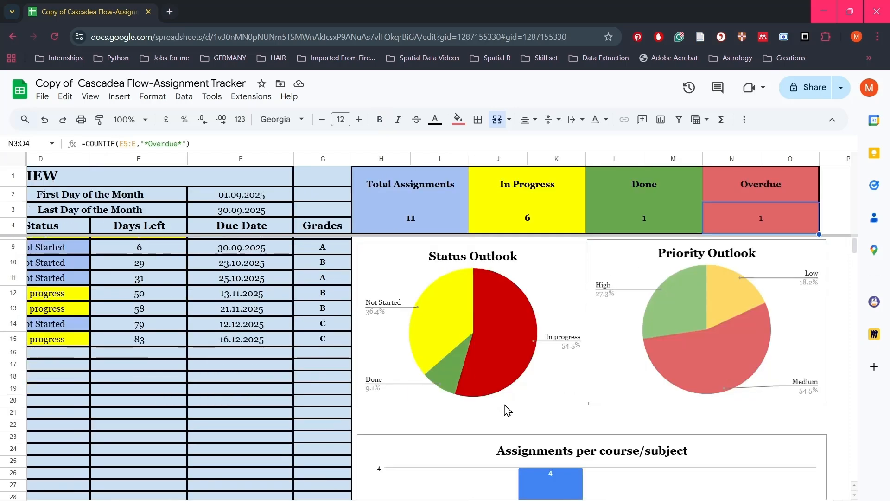
{"action": "scroll", "coordinate": [505, 402], "scroll_direction": "down", "scroll_amount": 2}
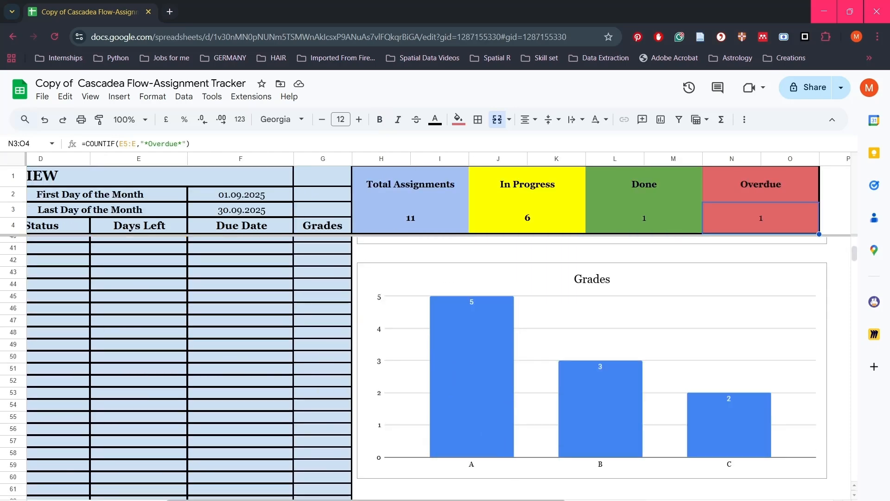
{"action": "scroll", "coordinate": [367, 416], "scroll_direction": "left", "scroll_amount": 5}
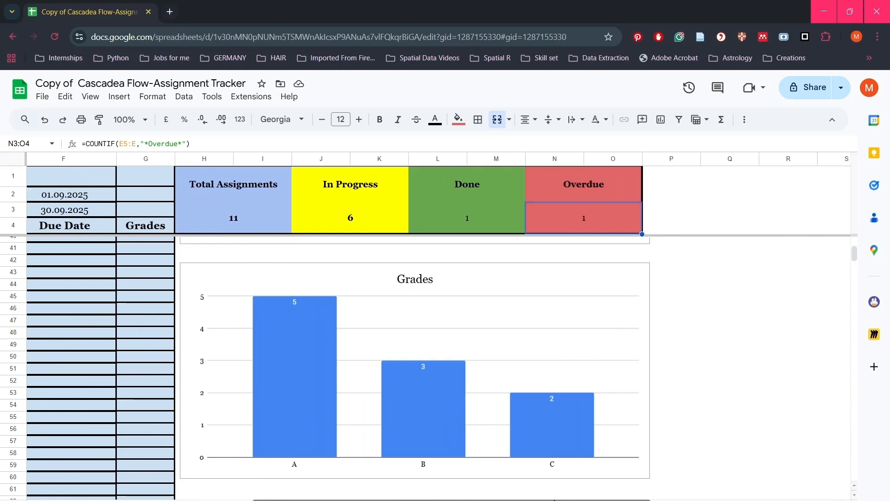
{"action": "scroll", "coordinate": [366, 416], "scroll_direction": "up", "scroll_amount": 12}
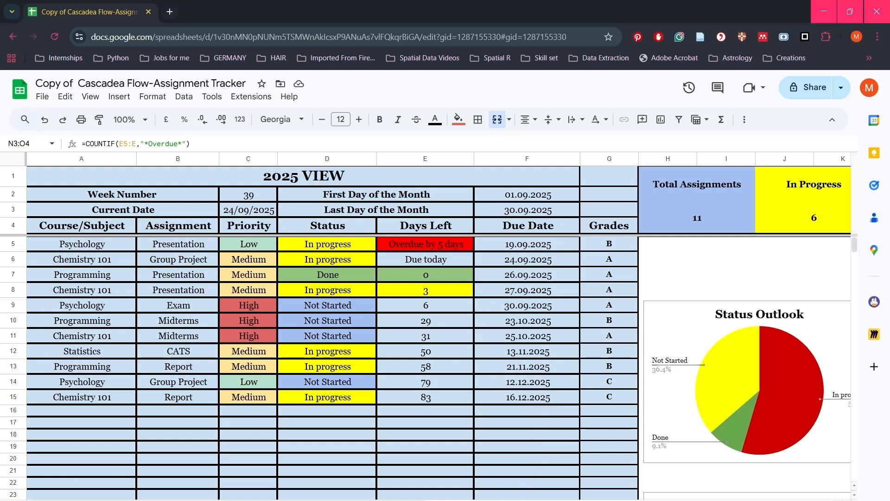
Compare the assignment lists of the 2025 view and the 2026 view.
{"action": "left_click", "coordinate": [417, 500]}
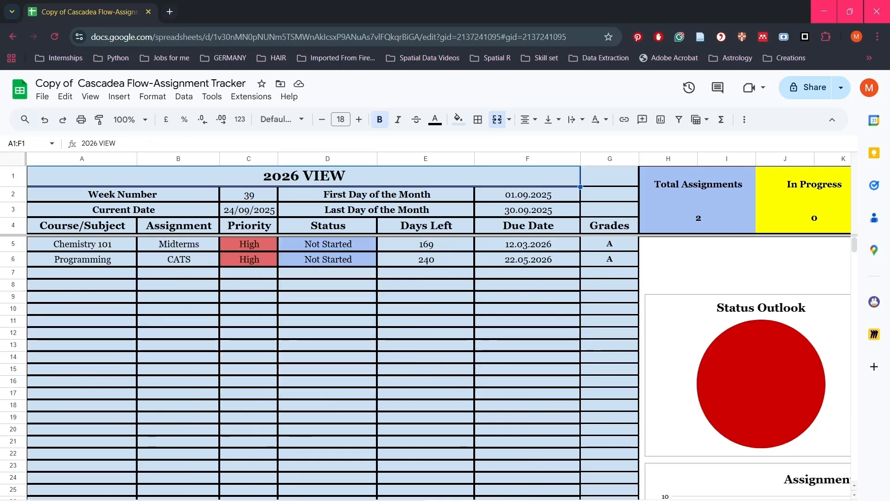
{"action": "left_click", "coordinate": [464, 500]}
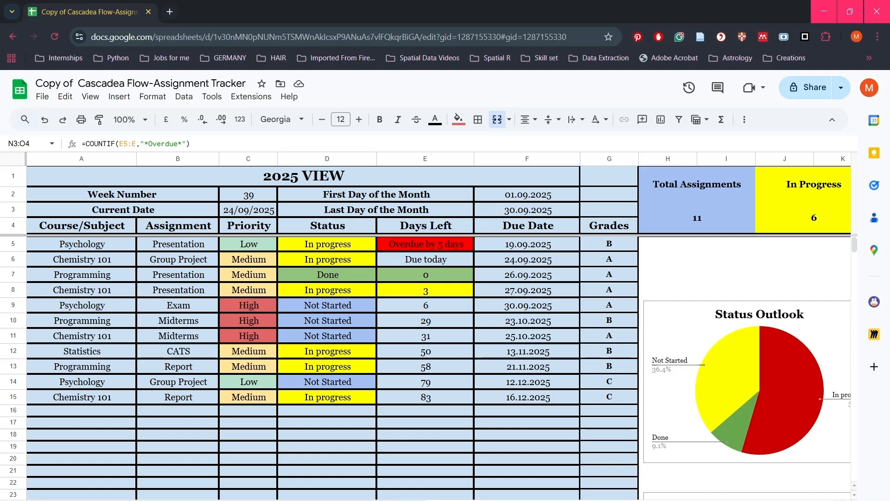
{"action": "key", "text": "ctrl+shift+Page_Down"}
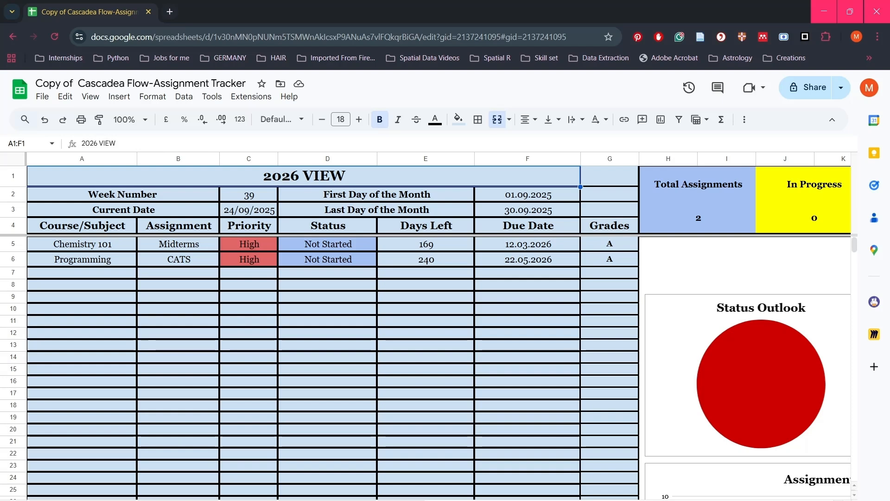
{"action": "key", "text": "ctrl+shift+Page_Up"}
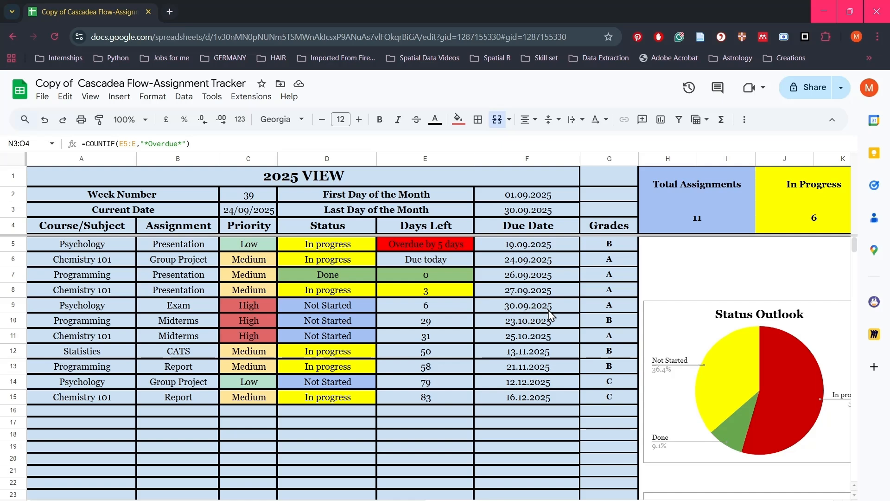
{"action": "key", "text": "ctrl+shift+Page_Down"}
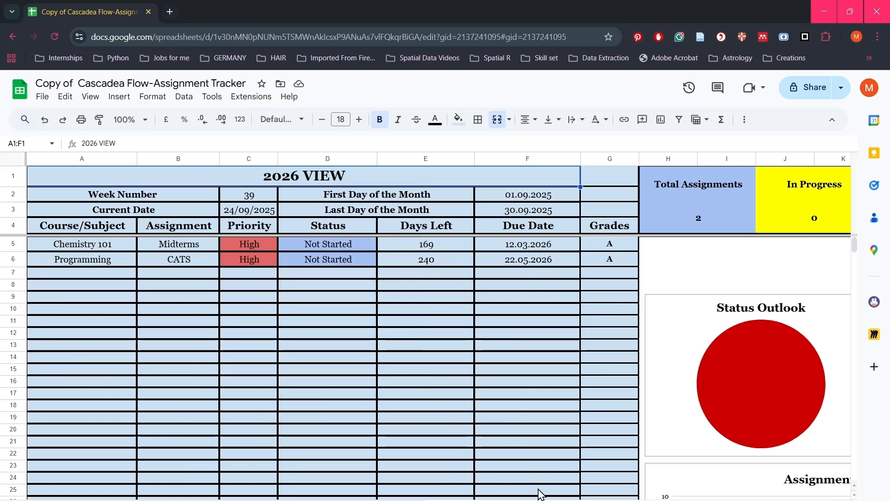
{"action": "key", "text": "ctrl+shift+Page_Down"}
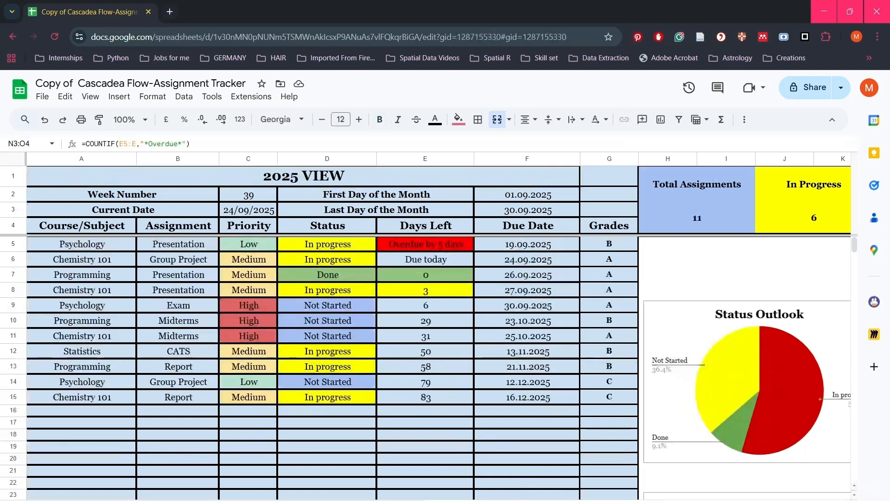
Review the 2025 view's summary boxes and its status, priority, course and grades charts.
{"action": "left_click_drag", "start_coordinate": [417, 495], "coordinate": [586, 499]}
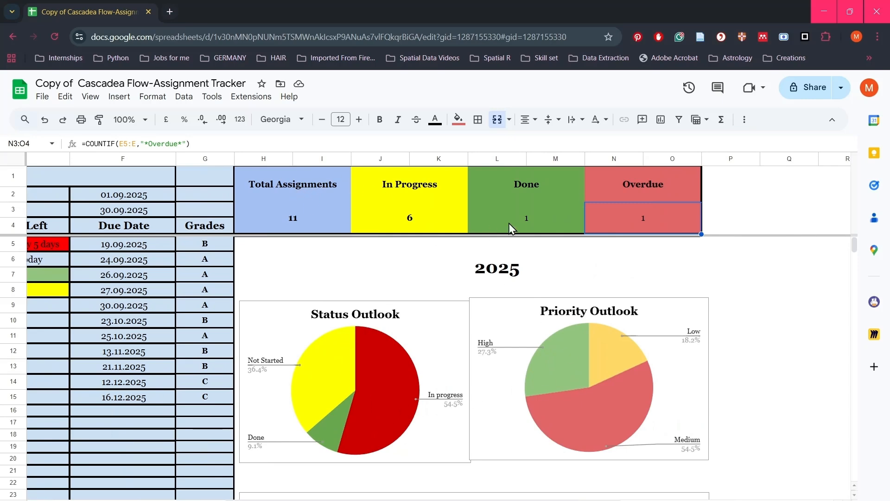
{"action": "scroll", "coordinate": [486, 409], "scroll_direction": "down", "scroll_amount": 4}
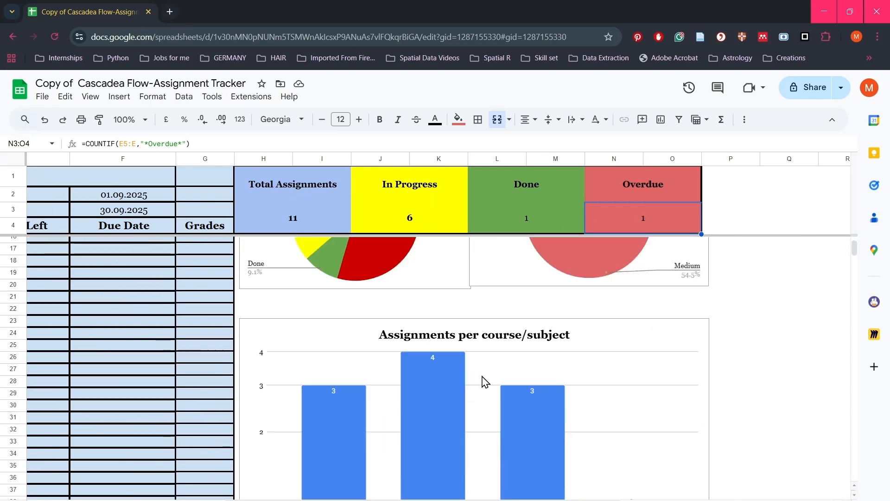
{"action": "scroll", "coordinate": [483, 377], "scroll_direction": "down", "scroll_amount": 3}
{"action": "scroll", "coordinate": [483, 381], "scroll_direction": "down", "scroll_amount": 5}
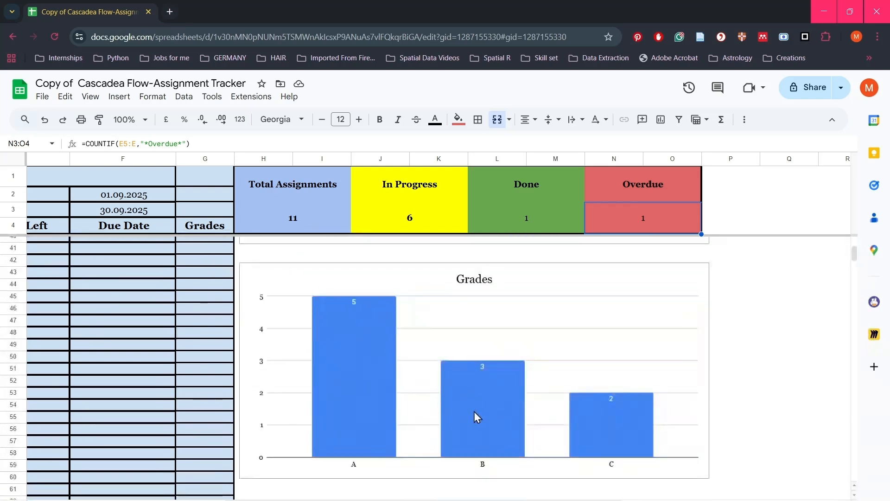
Examine the 2026 view's summary boxes, outlook charts and grades chart.
{"action": "left_click", "coordinate": [552, 500]}
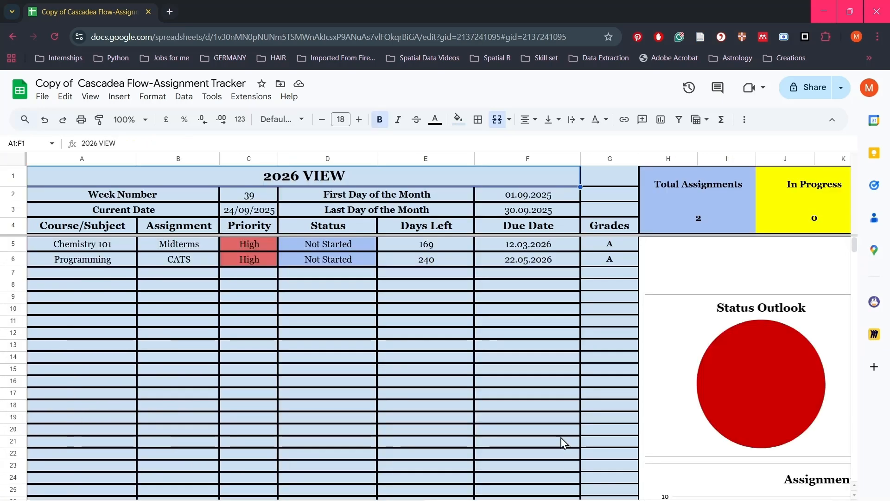
{"action": "scroll", "coordinate": [607, 490], "scroll_direction": "right", "scroll_amount": 4}
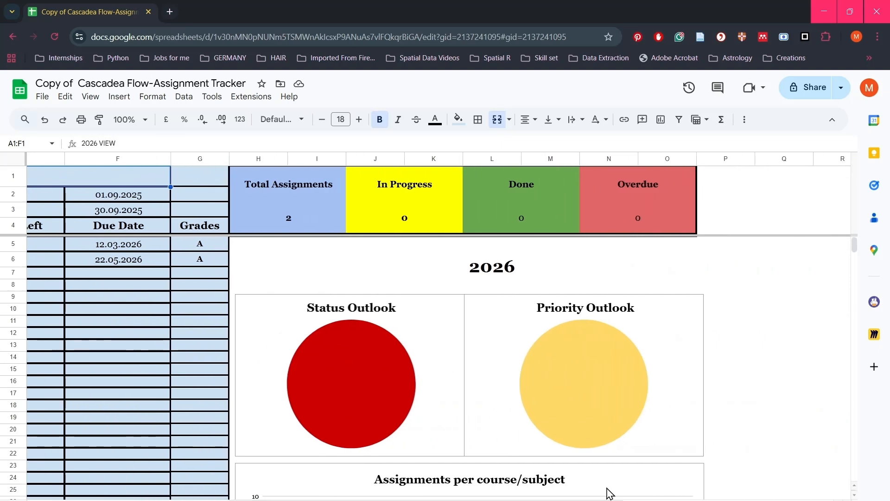
{"action": "scroll", "coordinate": [533, 394], "scroll_direction": "down", "scroll_amount": 10}
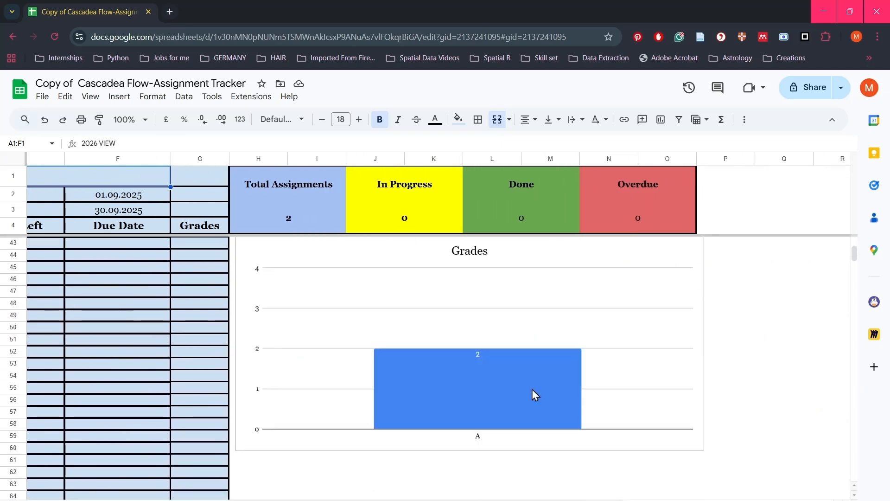
Examine the 2027 view's assignment list, summary boxes, outlook charts and the charts below them.
{"action": "left_click", "coordinate": [572, 498]}
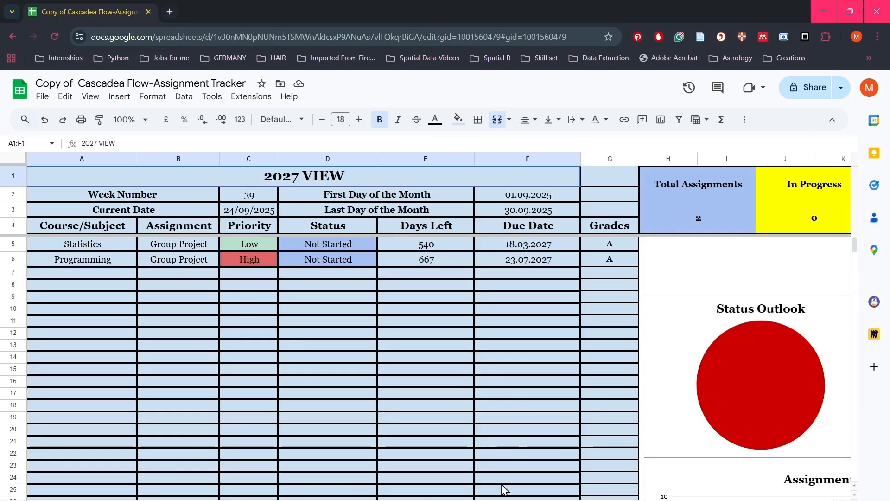
{"action": "scroll", "coordinate": [503, 486], "scroll_direction": "right", "scroll_amount": 5}
{"action": "scroll", "coordinate": [543, 433], "scroll_direction": "right", "scroll_amount": 2}
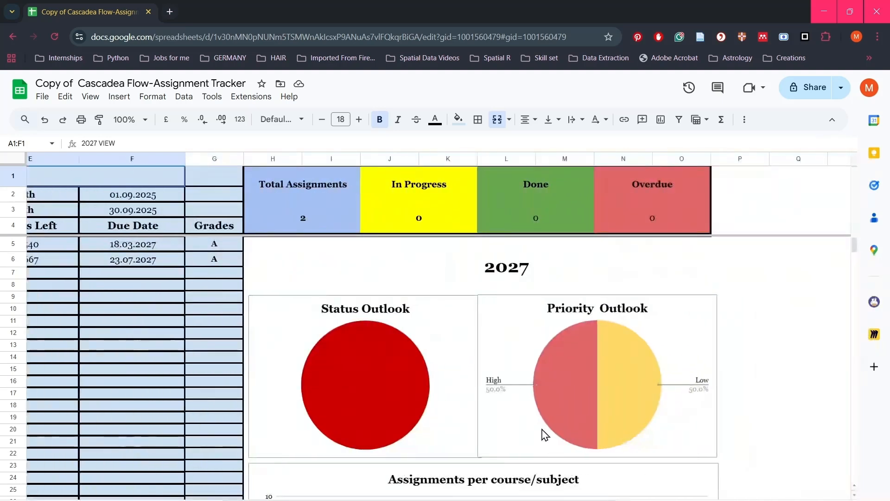
{"action": "scroll", "coordinate": [538, 426], "scroll_direction": "down", "scroll_amount": 8}
Check the 2028 view, then return to the start of the 4-month view's assignment table.
{"action": "left_click", "coordinate": [649, 498]}
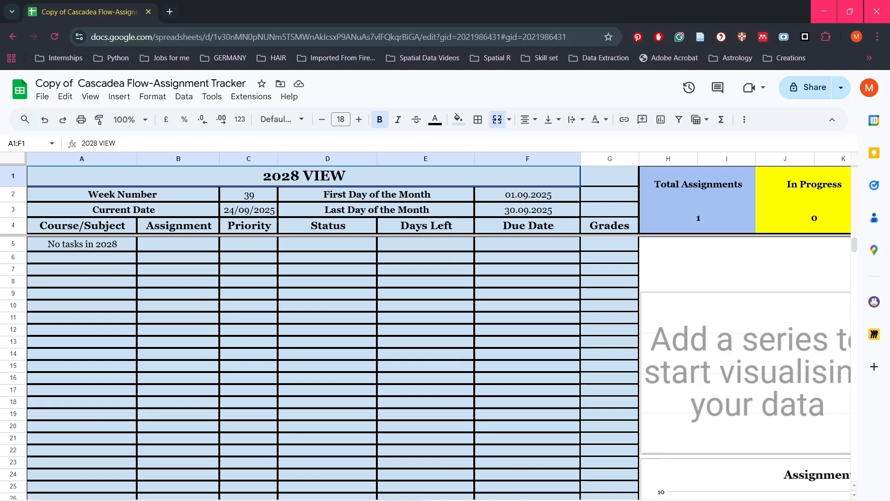
{"action": "left_click", "coordinate": [435, 500]}
{"action": "left_click_drag", "start_coordinate": [450, 500], "coordinate": [270, 500]}
{"action": "scroll", "coordinate": [369, 414], "scroll_direction": "up", "scroll_amount": 5}
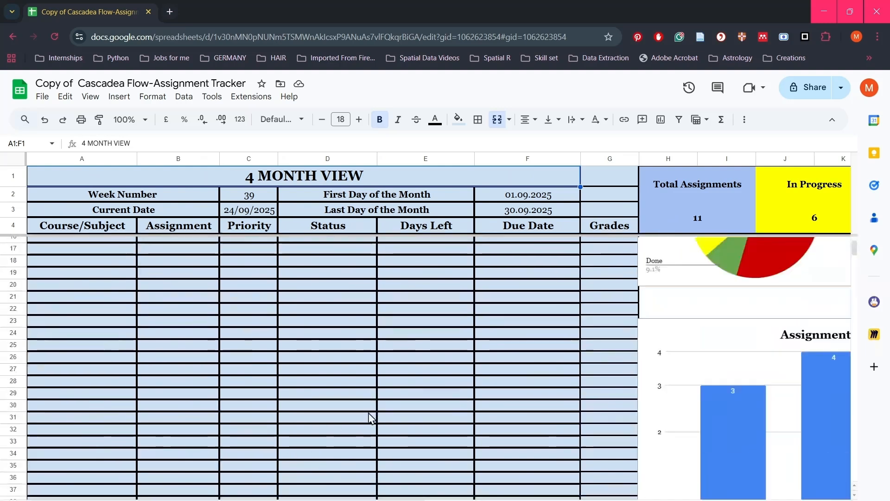
{"action": "scroll", "coordinate": [369, 413], "scroll_direction": "up", "scroll_amount": 3}
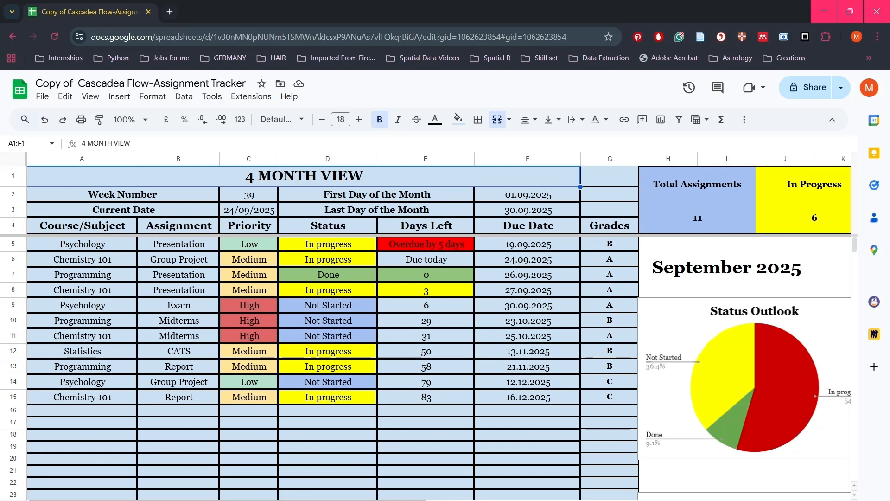
Go back through the monthly and weekly views, then return to the 4-month view.
{"action": "key", "text": "ctrl+shift+Page_Up"}
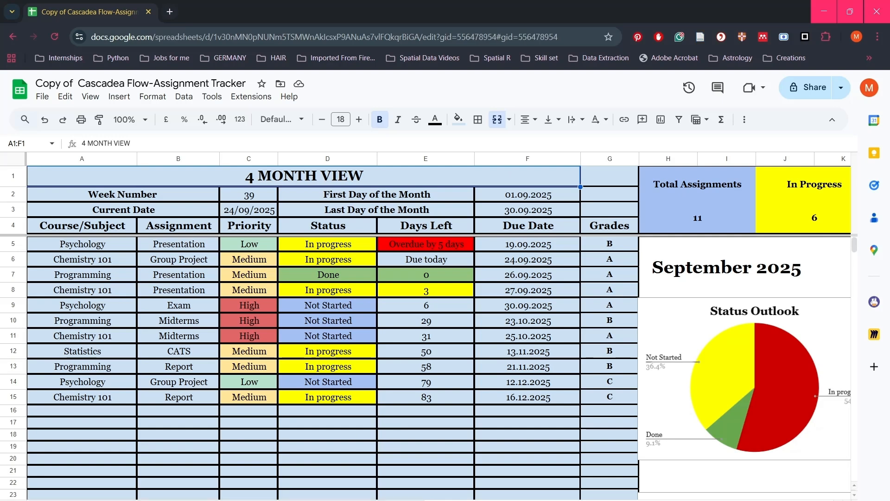
{"action": "key", "text": "ctrl+shift+Page_Up"}
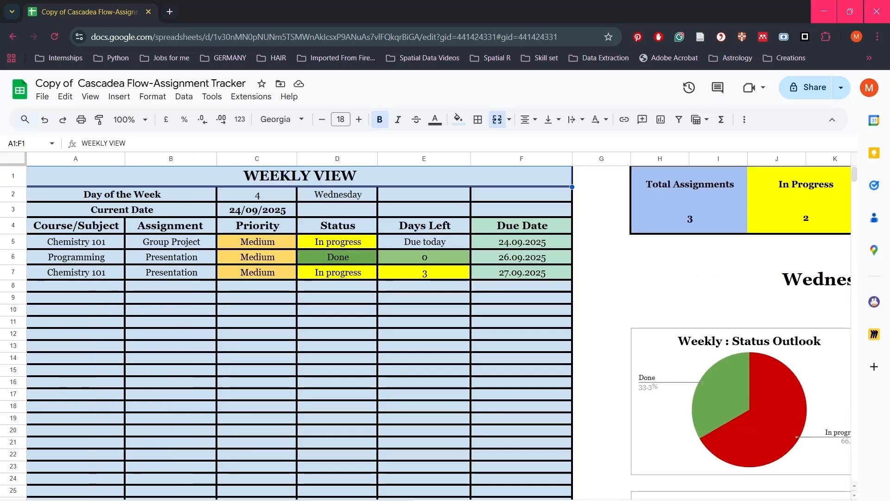
{"action": "key", "text": "ctrl+shift+Page_Down"}
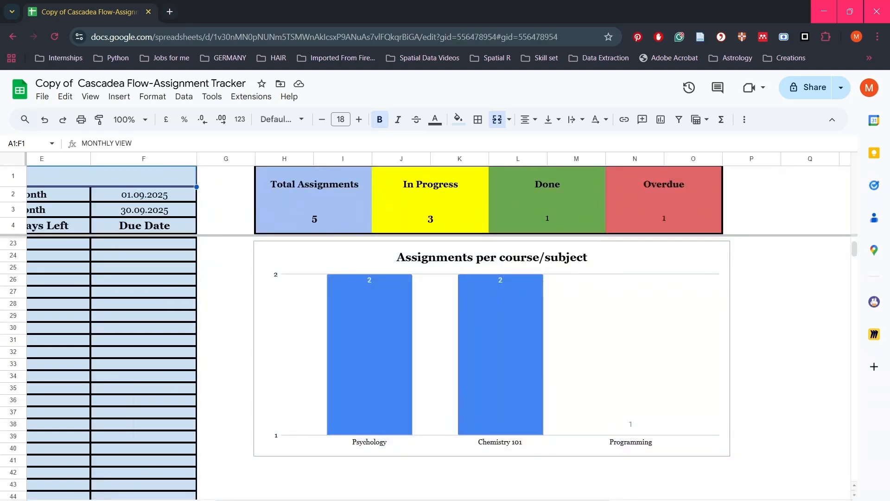
{"action": "key", "text": "ctrl+shift+Page_Down"}
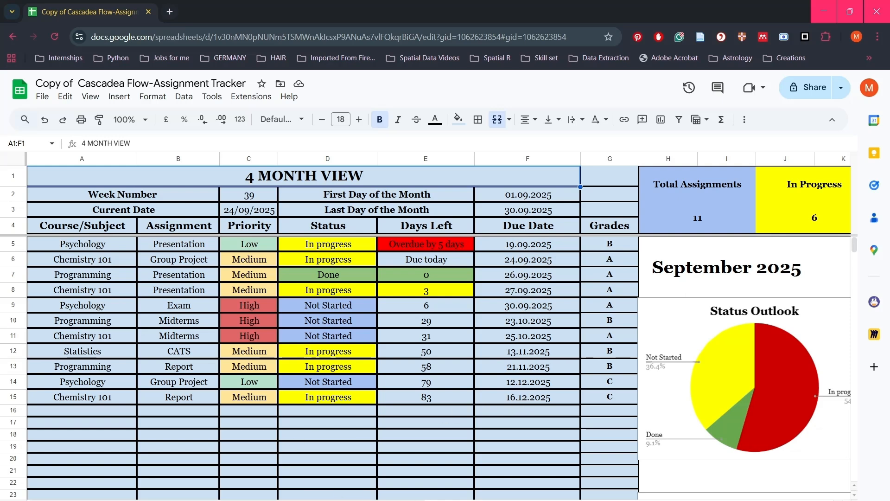
Revisit the 2025 view's grades chart and the beginning of its assignment table.
{"action": "key", "text": "ctrl+shift+Page_Down"}
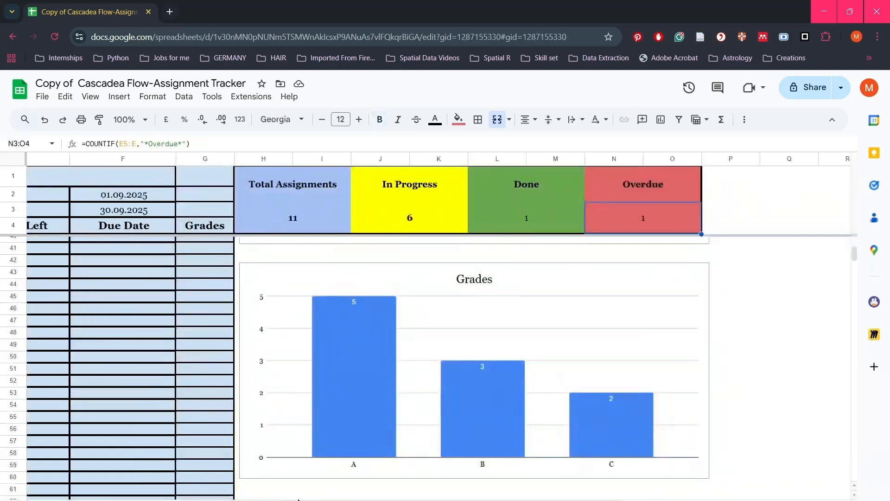
{"action": "left_click_drag", "start_coordinate": [492, 500], "coordinate": [295, 500]}
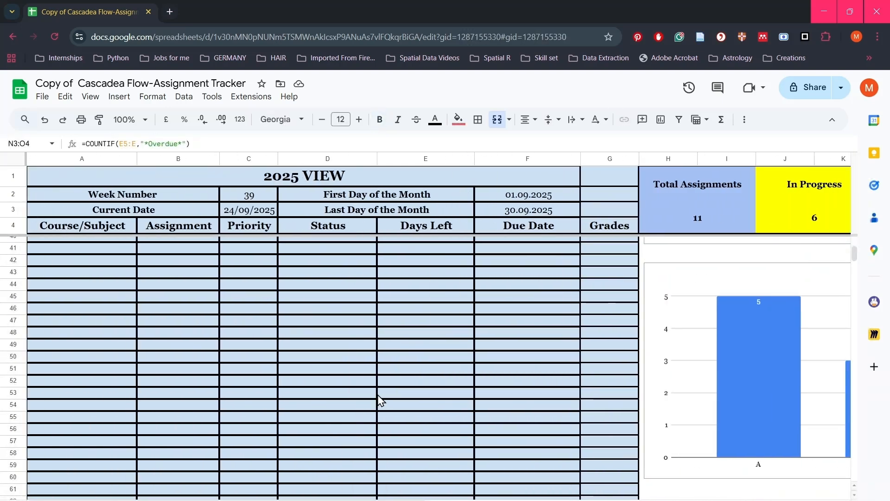
{"action": "scroll", "coordinate": [383, 390], "scroll_direction": "up", "scroll_amount": 6}
{"action": "scroll", "coordinate": [382, 395], "scroll_direction": "up", "scroll_amount": 4}
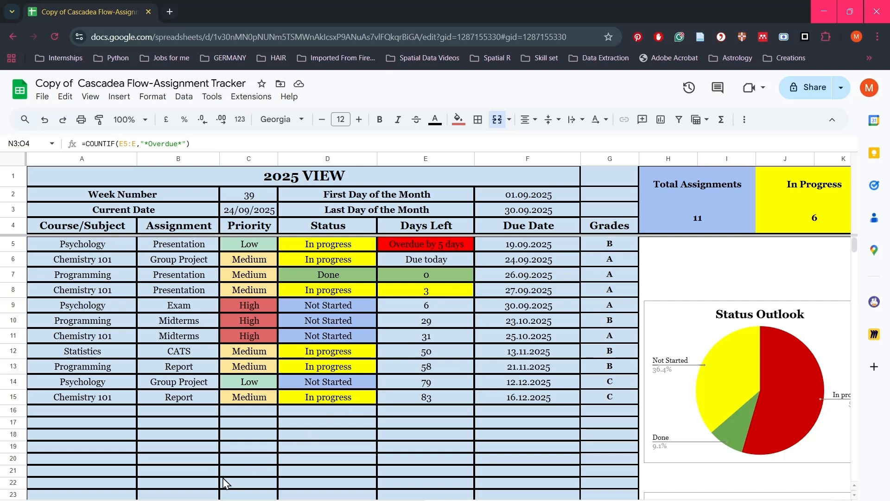
Examine the main Assignment Tracker sheet's summary boxes, priority, status and grades charts, and its assignment list.
{"action": "left_click", "coordinate": [191, 500]}
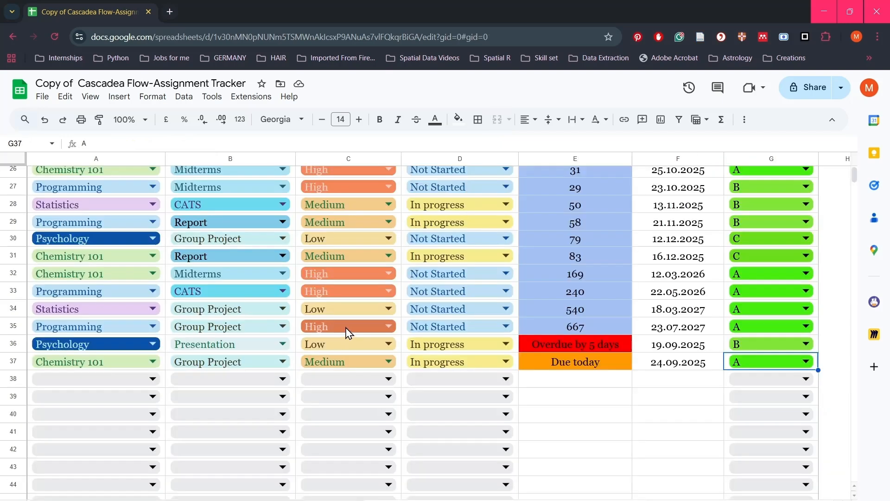
{"action": "scroll", "coordinate": [346, 328], "scroll_direction": "up", "scroll_amount": 6}
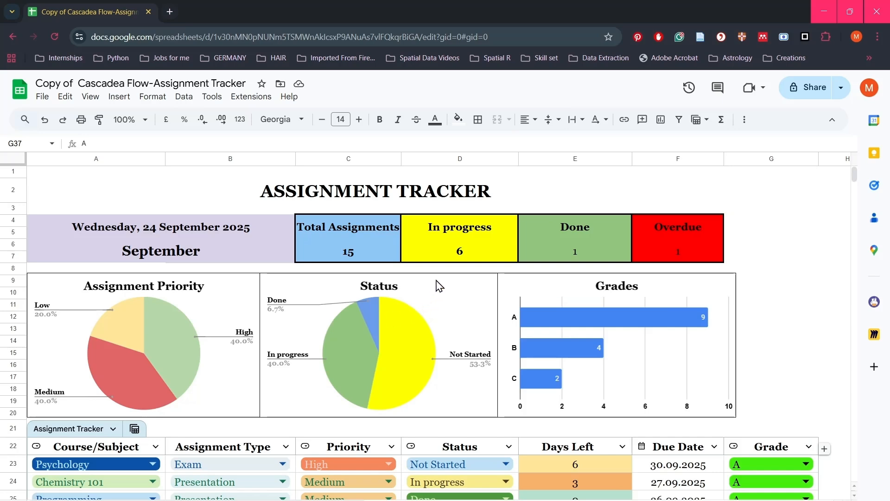
{"action": "scroll", "coordinate": [438, 286], "scroll_direction": "down", "scroll_amount": 3}
{"action": "scroll", "coordinate": [439, 286], "scroll_direction": "down", "scroll_amount": 5}
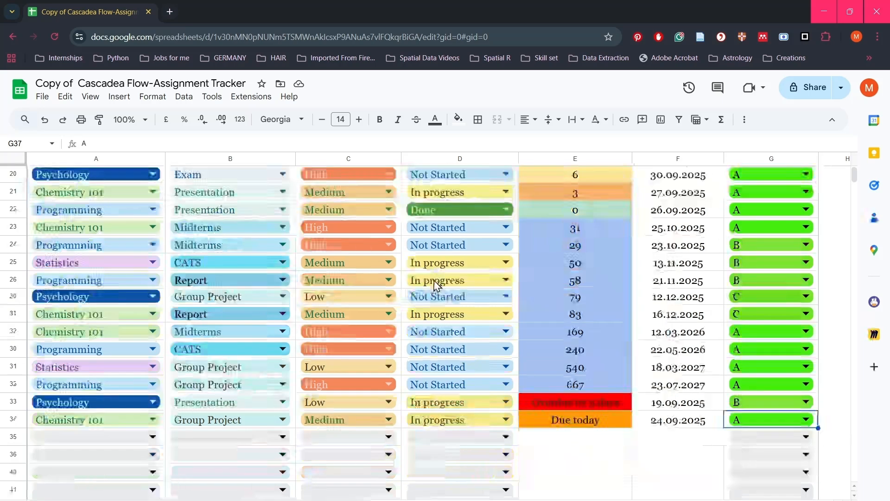
{"action": "scroll", "coordinate": [424, 470], "scroll_direction": "up", "scroll_amount": 7}
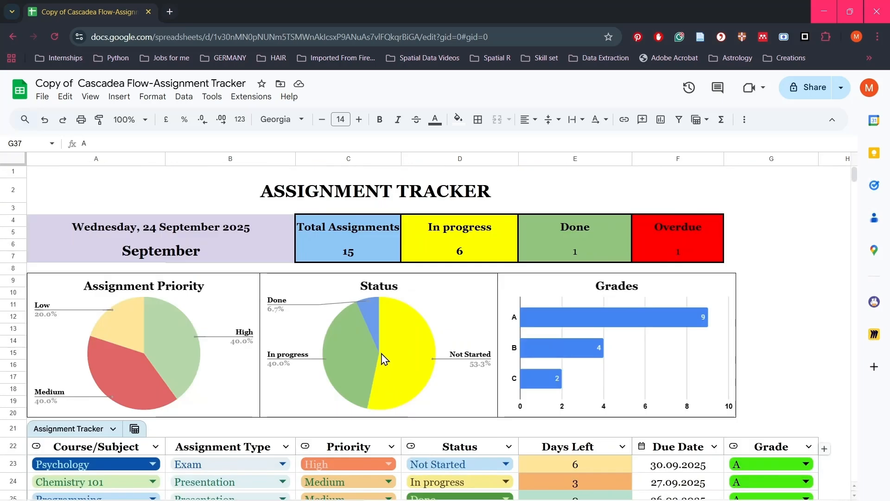
{"action": "scroll", "coordinate": [384, 357], "scroll_direction": "down", "scroll_amount": 3}
{"action": "scroll", "coordinate": [385, 350], "scroll_direction": "down", "scroll_amount": 5}
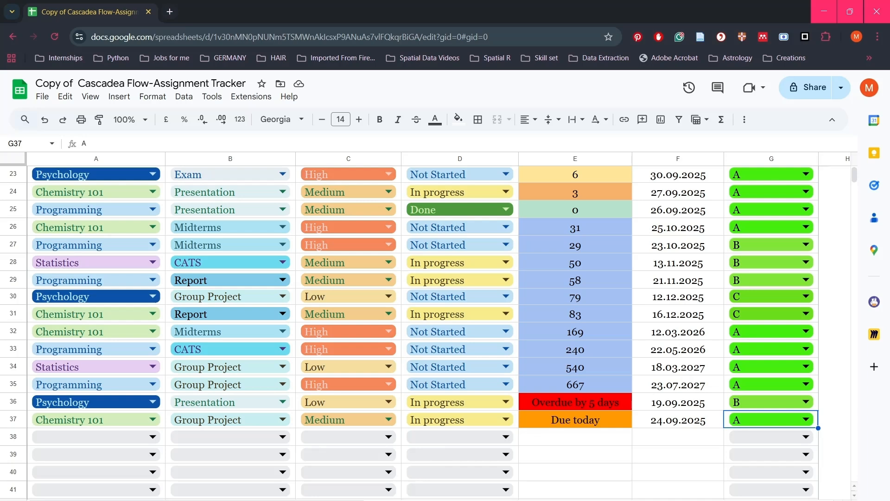
View the weekly, monthly and 4-month views in turn.
{"action": "left_click", "coordinate": [349, 500]}
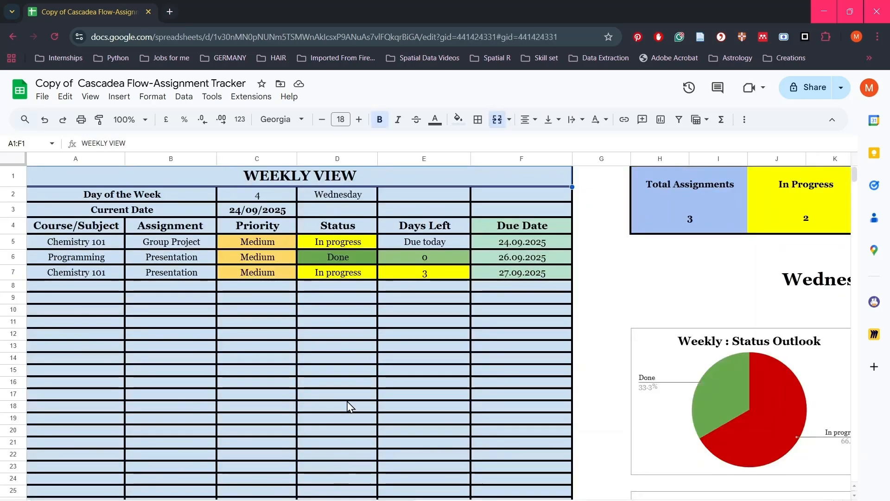
{"action": "left_click", "coordinate": [408, 500]}
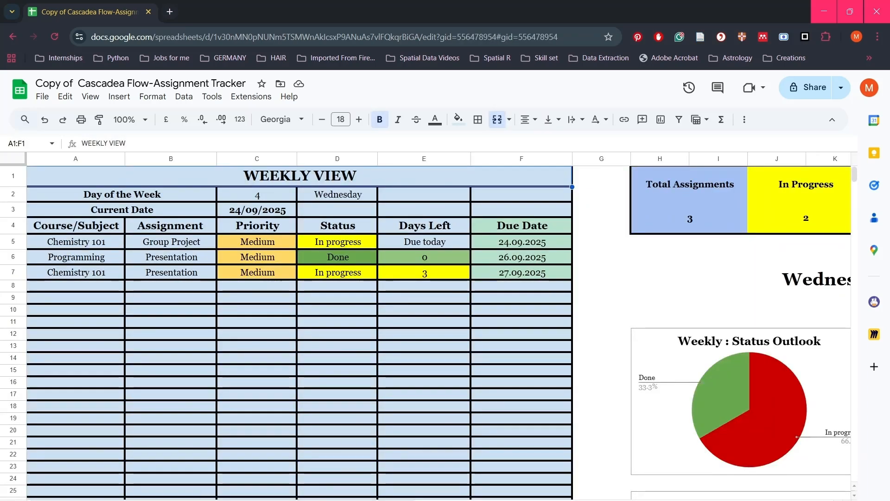
{"action": "left_click", "coordinate": [469, 500]}
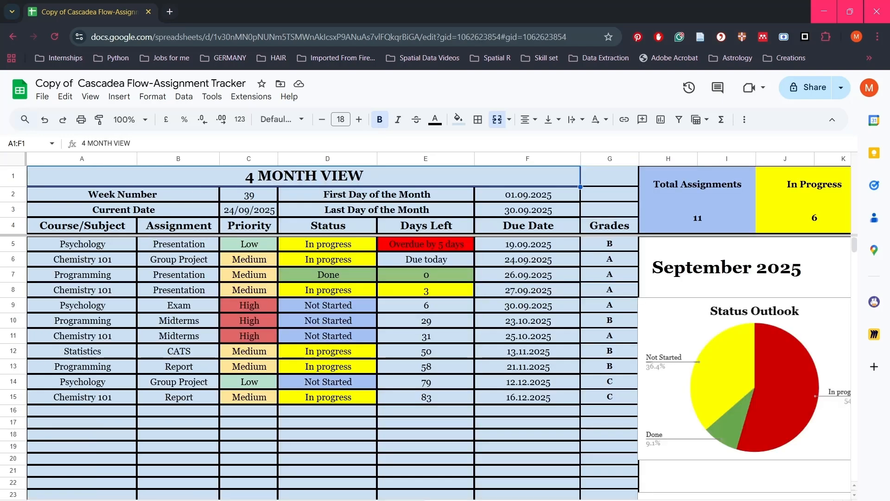
Return to the main Assignment Tracker sheet and review its dashboard and the Days Left entries for overdue and due-today assignments.
{"action": "left_click", "coordinate": [283, 499]}
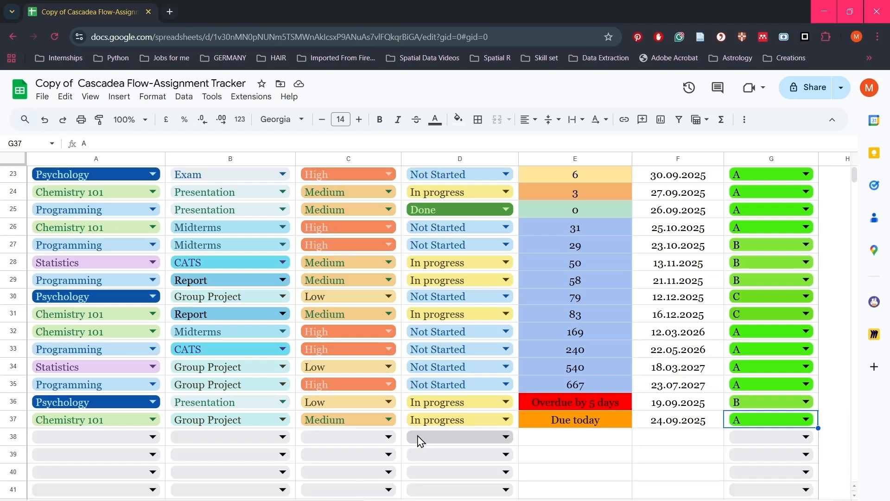
{"action": "scroll", "coordinate": [419, 441], "scroll_direction": "up", "scroll_amount": 8}
{"action": "scroll", "coordinate": [419, 441], "scroll_direction": "down", "scroll_amount": 3}
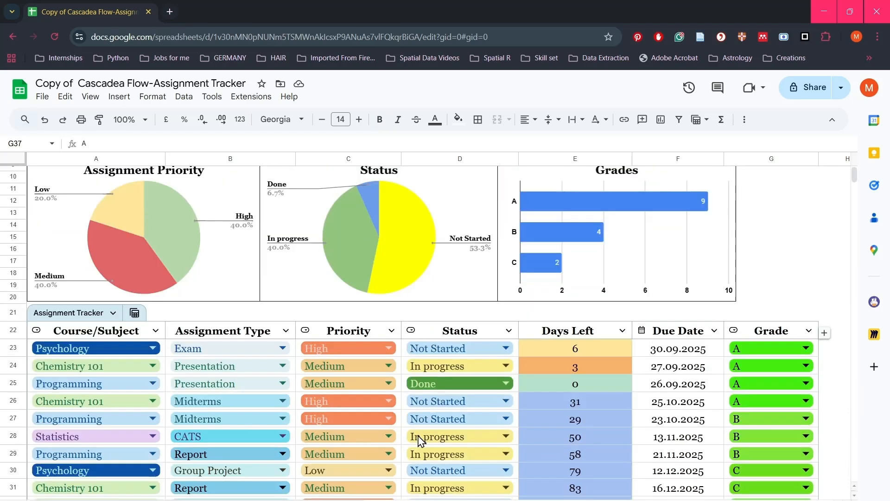
{"action": "scroll", "coordinate": [418, 440], "scroll_direction": "down", "scroll_amount": 5}
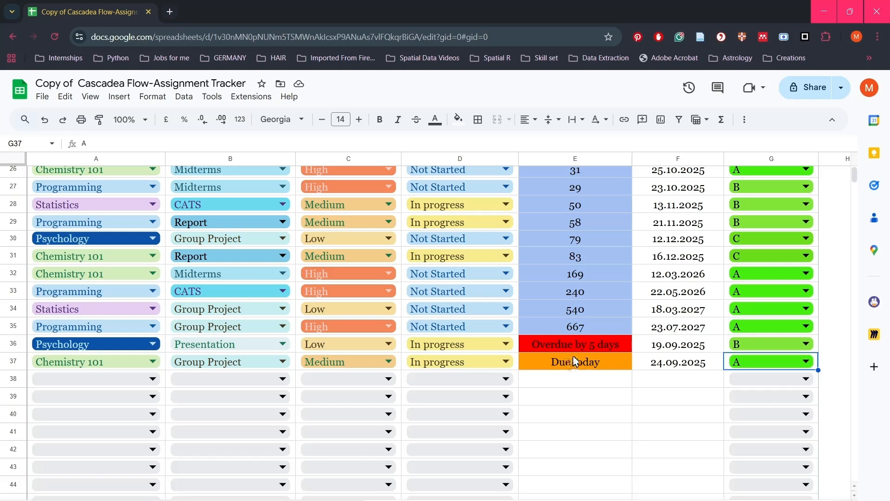
{"action": "scroll", "coordinate": [583, 366], "scroll_direction": "up", "scroll_amount": 10}
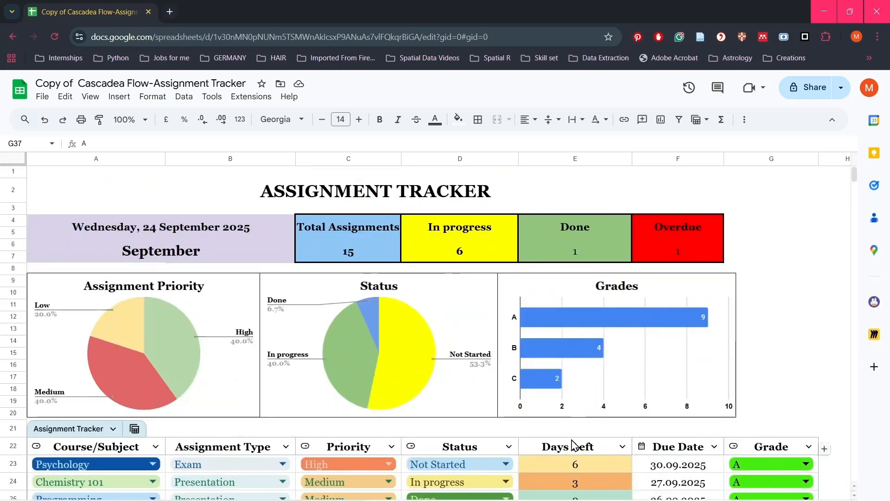
{"action": "scroll", "coordinate": [572, 447], "scroll_direction": "down", "scroll_amount": 2}
{"action": "scroll", "coordinate": [461, 398], "scroll_direction": "down", "scroll_amount": 5}
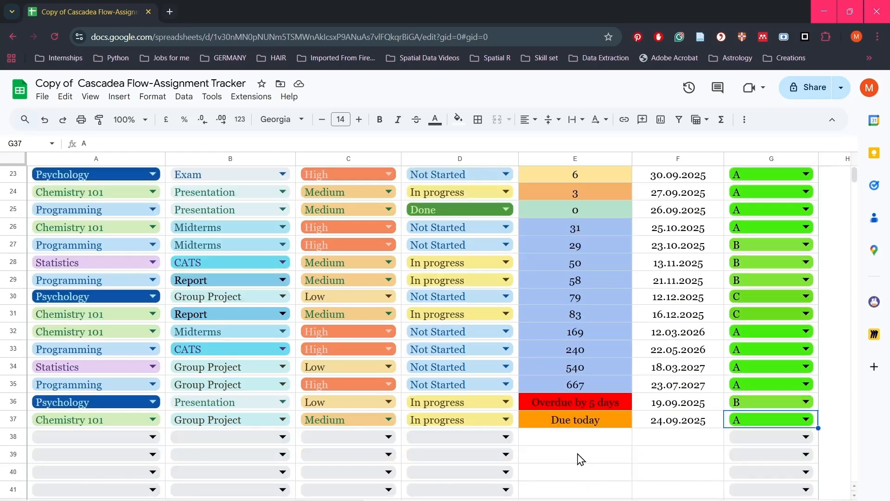
{"action": "scroll", "coordinate": [577, 456], "scroll_direction": "down", "scroll_amount": 2}
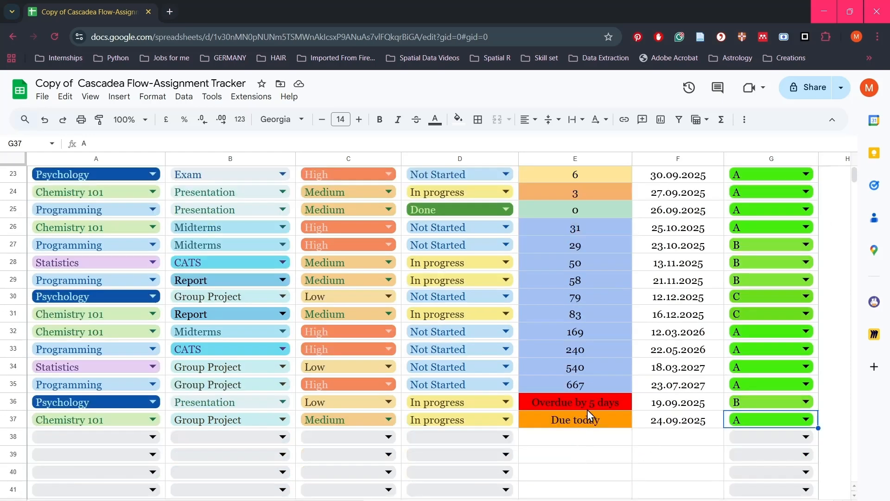
Set the status of the Psychology presentation in row 36 to Done, then to Not Started.
{"action": "double_click", "coordinate": [458, 405]}
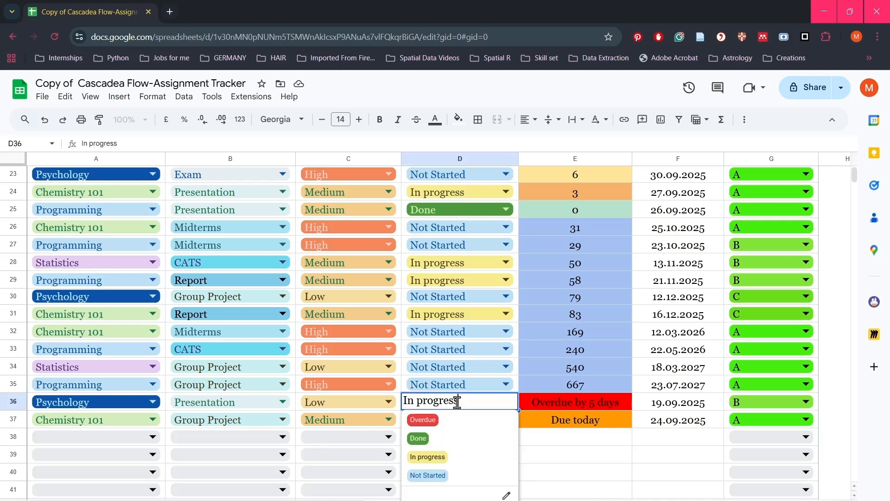
{"action": "left_click", "coordinate": [438, 439]}
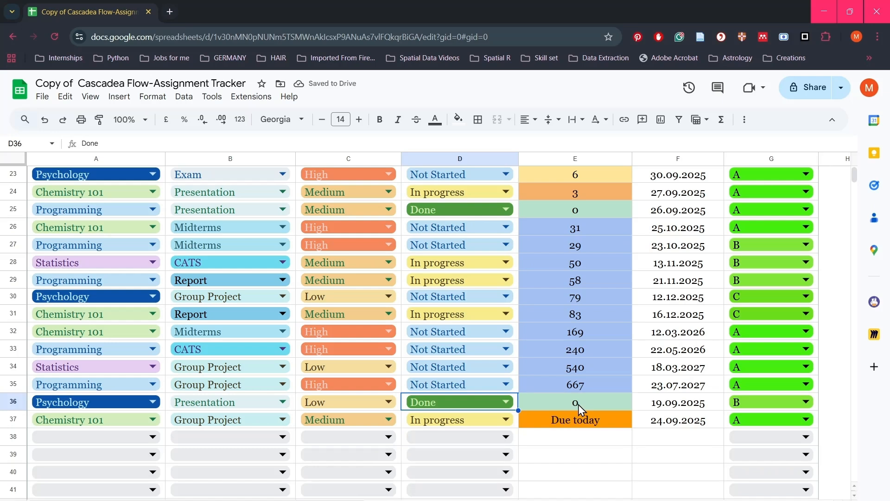
{"action": "left_click", "coordinate": [504, 402]}
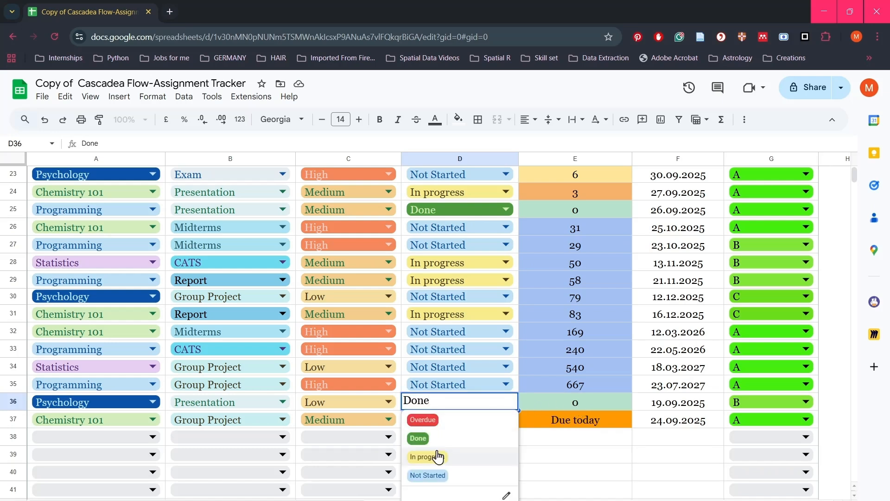
{"action": "left_click", "coordinate": [435, 475]}
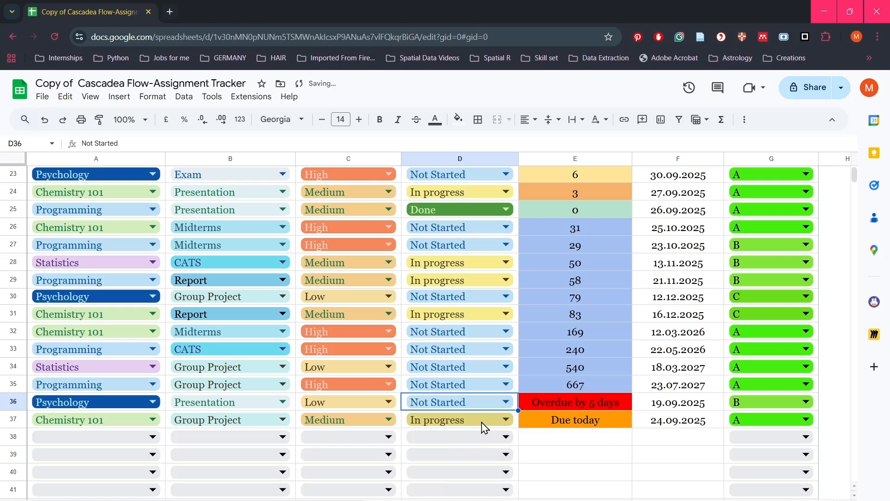
Set the row 36 Psychology presentation's status to Overdue, then switch it to In progress.
{"action": "left_click", "coordinate": [507, 401]}
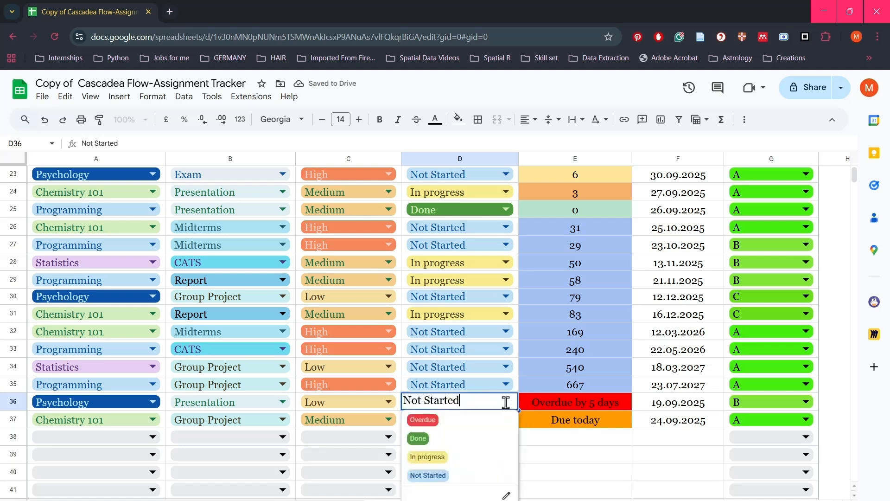
{"action": "left_click", "coordinate": [436, 421]}
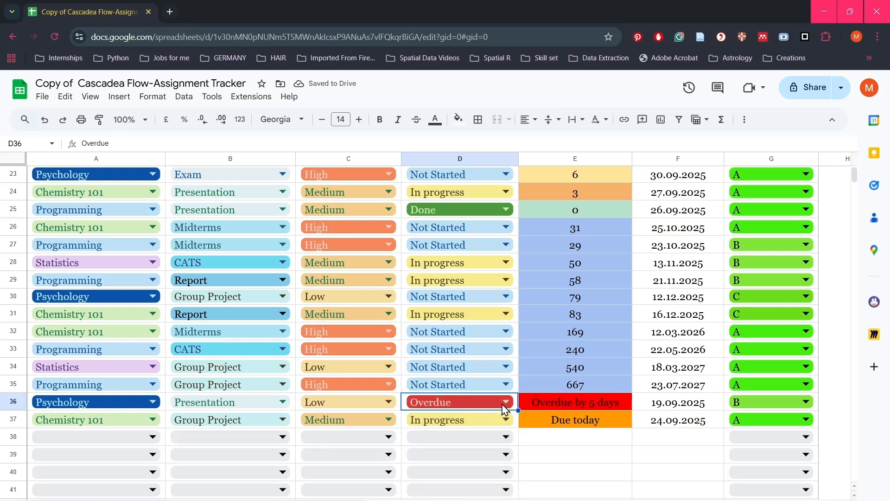
{"action": "left_click", "coordinate": [505, 408]}
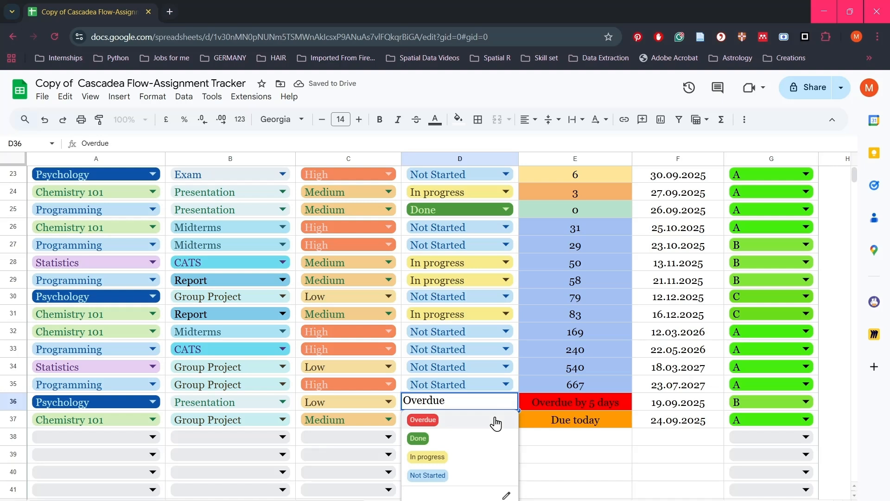
{"action": "left_click", "coordinate": [462, 459]}
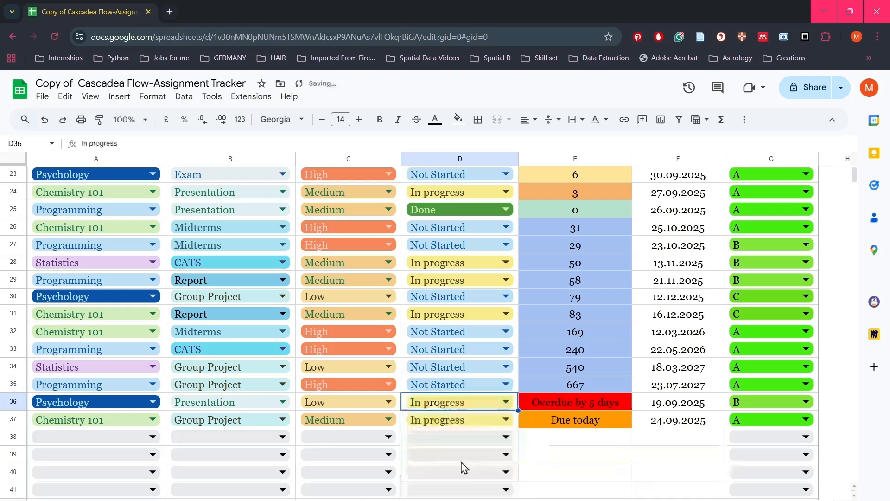
Set the status of the Psychology presentation in row 36 and the Chemistry 101 group project in row 37 to Done.
{"action": "left_click", "coordinate": [508, 407]}
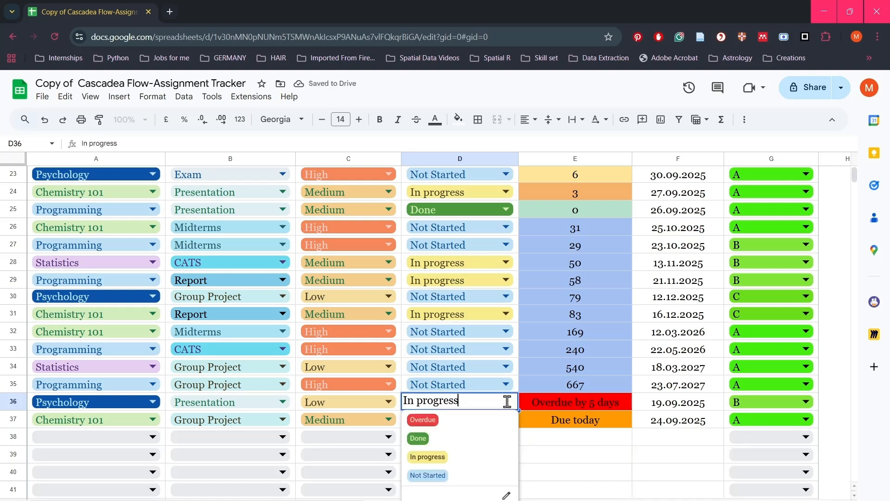
{"action": "left_click", "coordinate": [461, 442]}
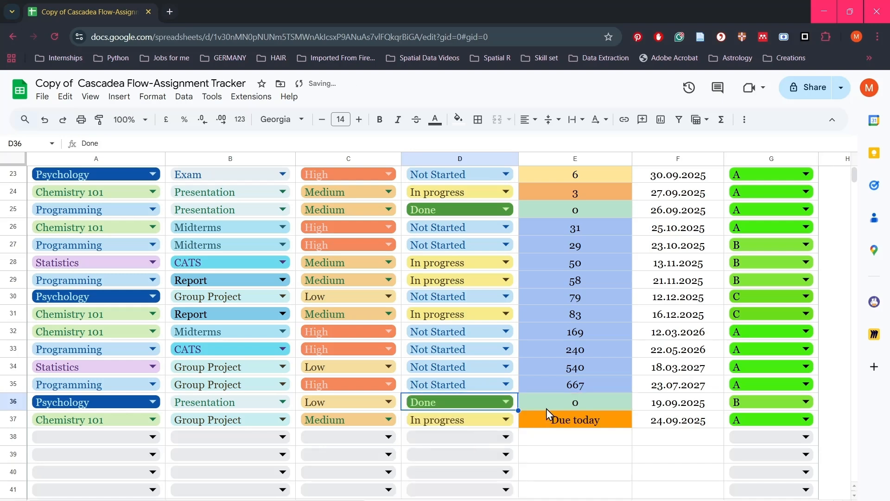
{"action": "left_click", "coordinate": [490, 424]}
{"action": "left_click", "coordinate": [434, 460]}
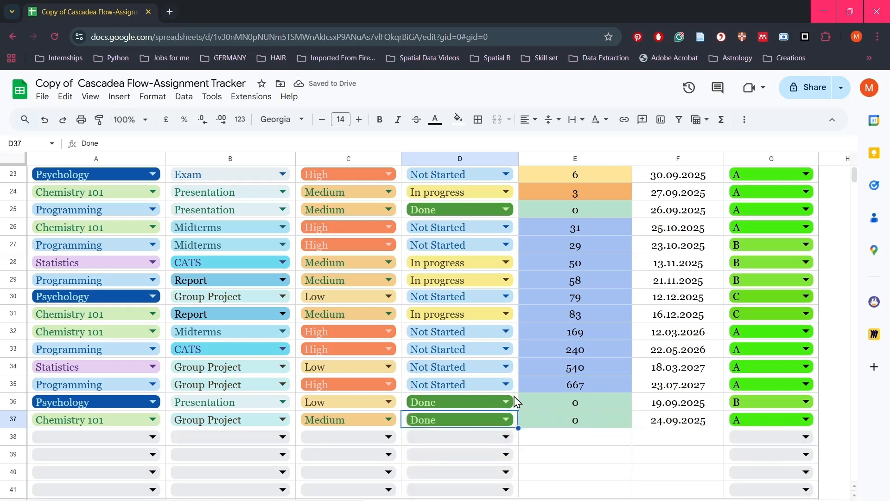
Review the assignment table and the weekly view, and return to the main sheet's dashboard to check its totals and charts.
{"action": "scroll", "coordinate": [516, 401], "scroll_direction": "up", "scroll_amount": 5}
{"action": "scroll", "coordinate": [516, 401], "scroll_direction": "down", "scroll_amount": 4}
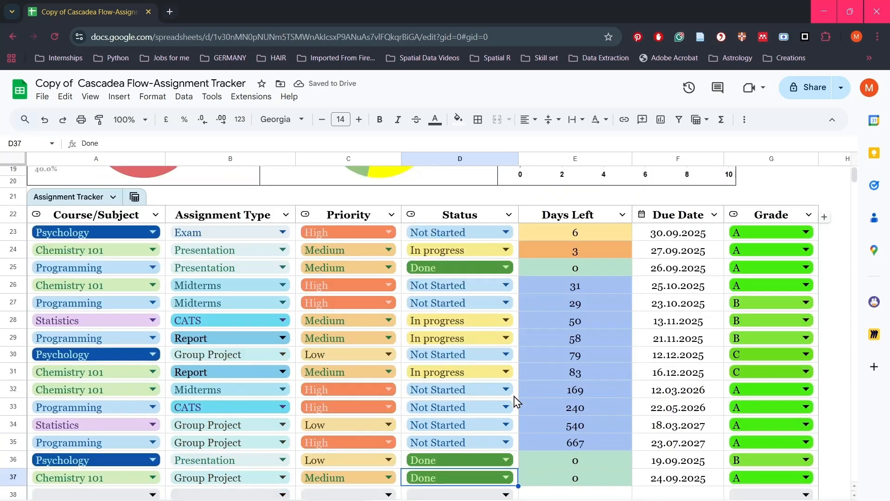
{"action": "scroll", "coordinate": [515, 399], "scroll_direction": "down", "scroll_amount": 1}
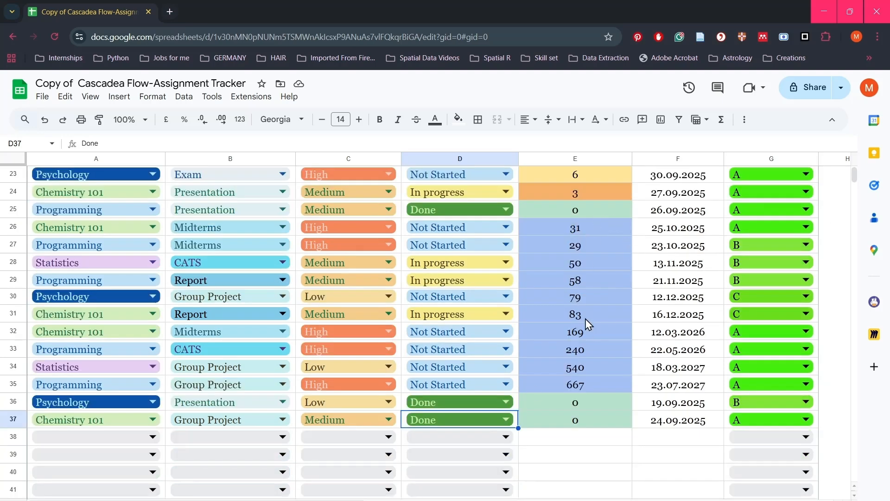
{"action": "left_click", "coordinate": [371, 500]}
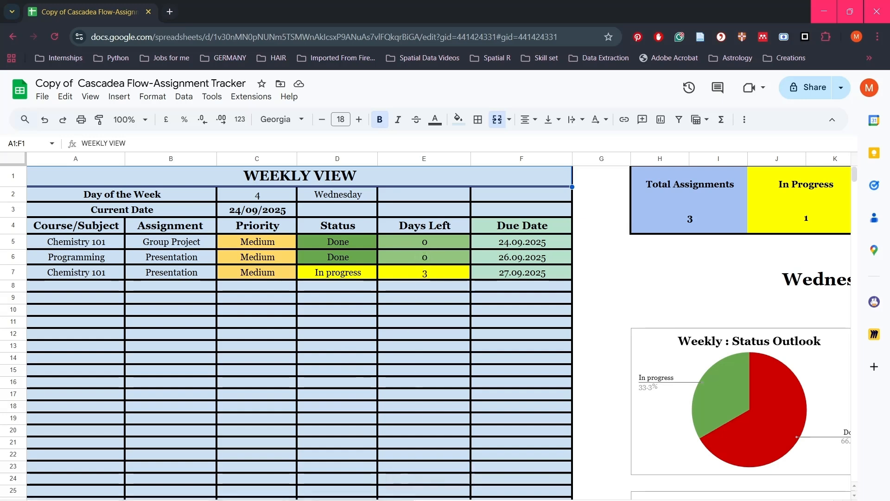
{"action": "left_click", "coordinate": [283, 500]}
{"action": "scroll", "coordinate": [422, 420], "scroll_direction": "up", "scroll_amount": 6}
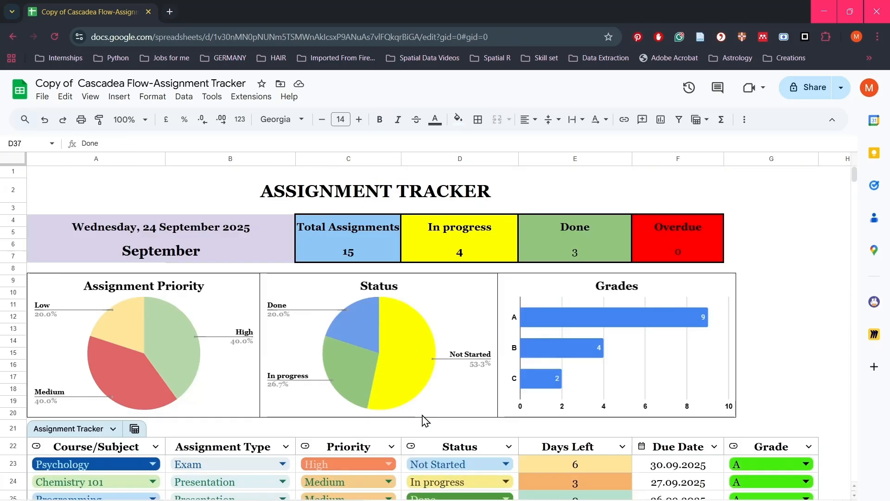
Set the status of the Psychology presentation in row 36 back to In progress.
{"action": "scroll", "coordinate": [463, 429], "scroll_direction": "down", "scroll_amount": 6}
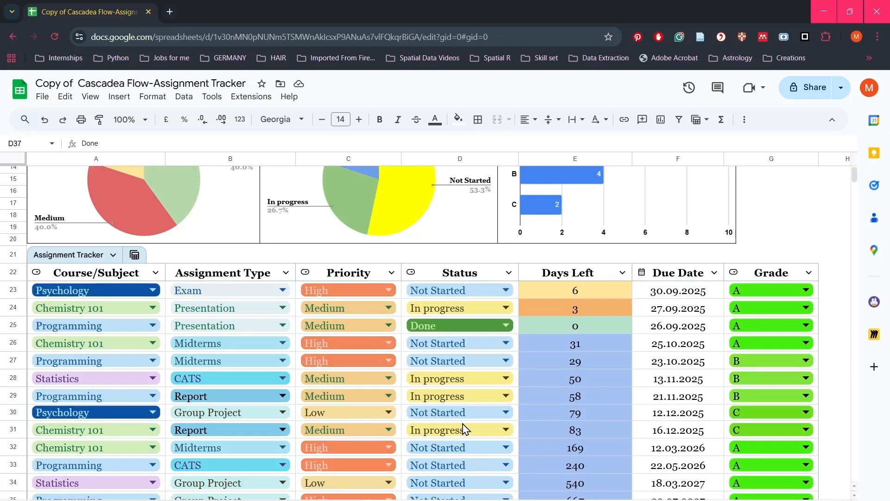
{"action": "double_click", "coordinate": [500, 402]}
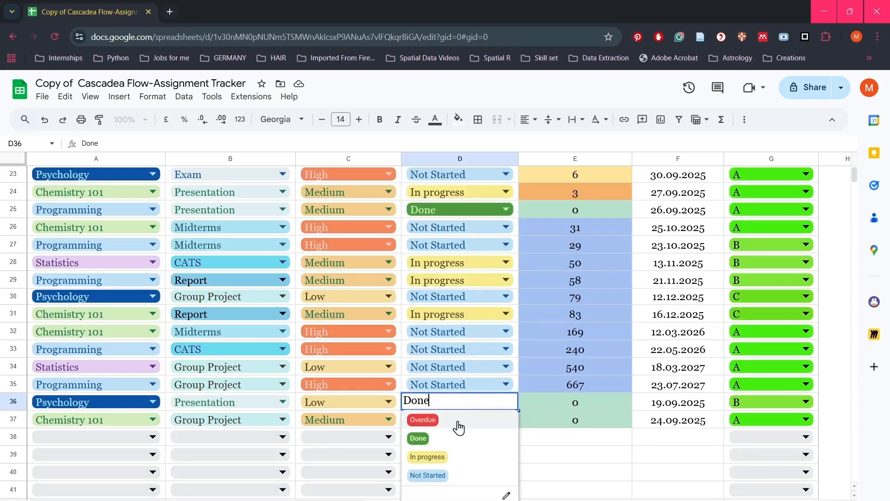
{"action": "left_click", "coordinate": [447, 465]}
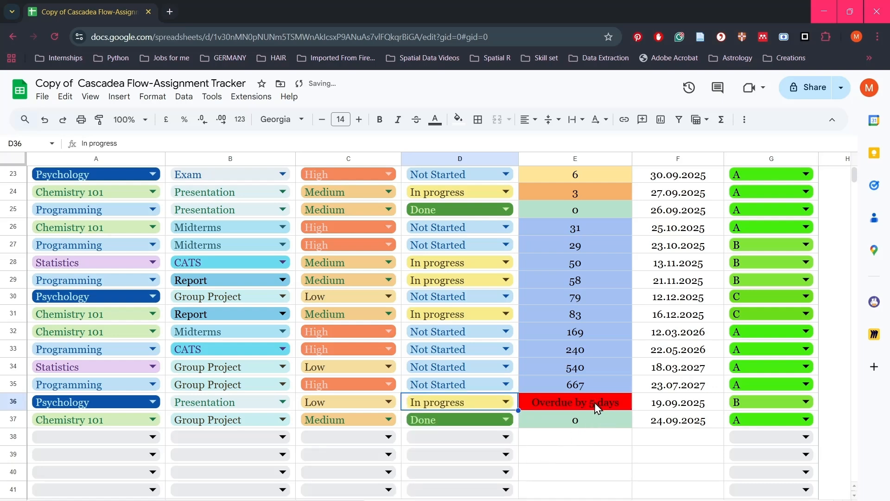
Examine the monthly view's charts and assignment list, and return to the main Assignment Tracker dashboard.
{"action": "left_click", "coordinate": [408, 500]}
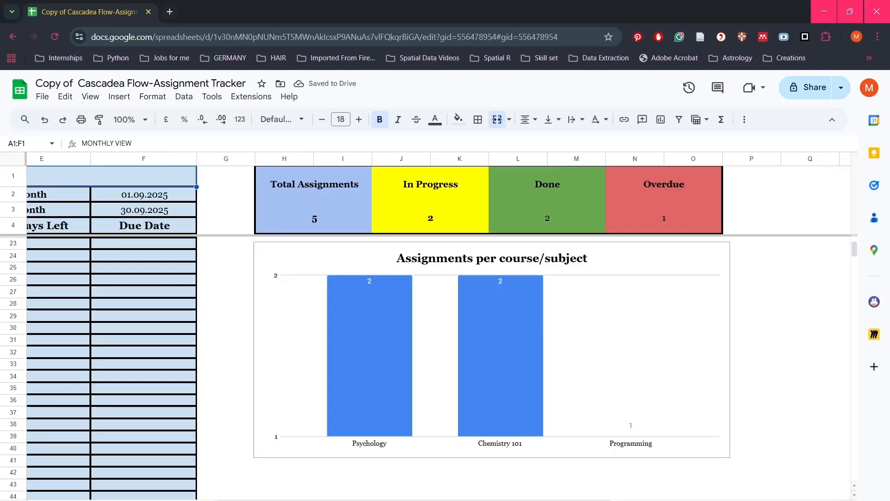
{"action": "scroll", "coordinate": [419, 432], "scroll_direction": "up", "scroll_amount": 5}
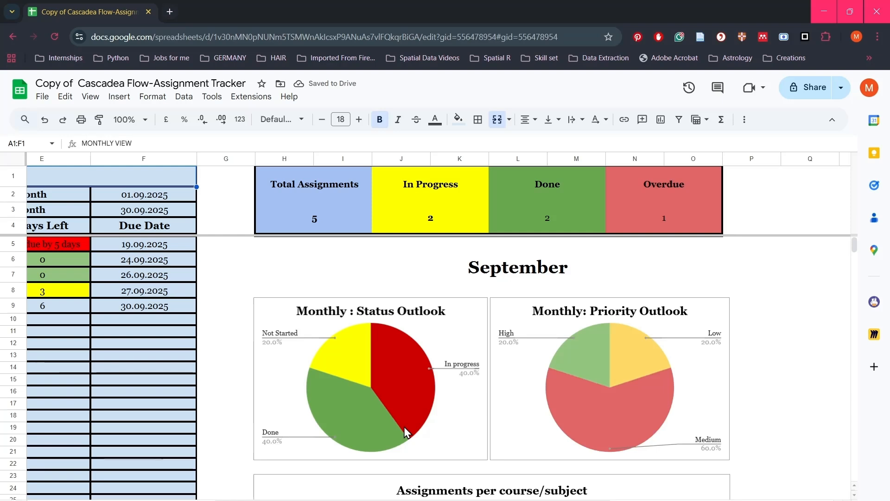
{"action": "scroll", "coordinate": [400, 492], "scroll_direction": "left", "scroll_amount": 8}
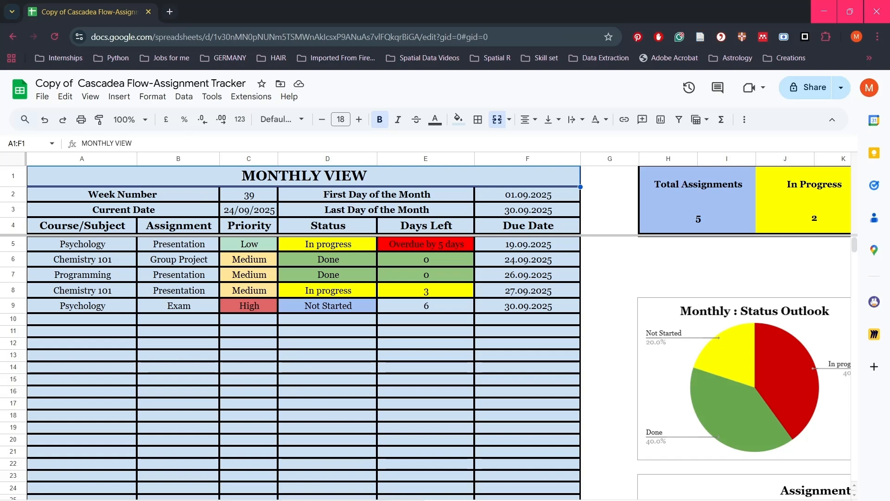
{"action": "scroll", "coordinate": [291, 389], "scroll_direction": "up", "scroll_amount": 6}
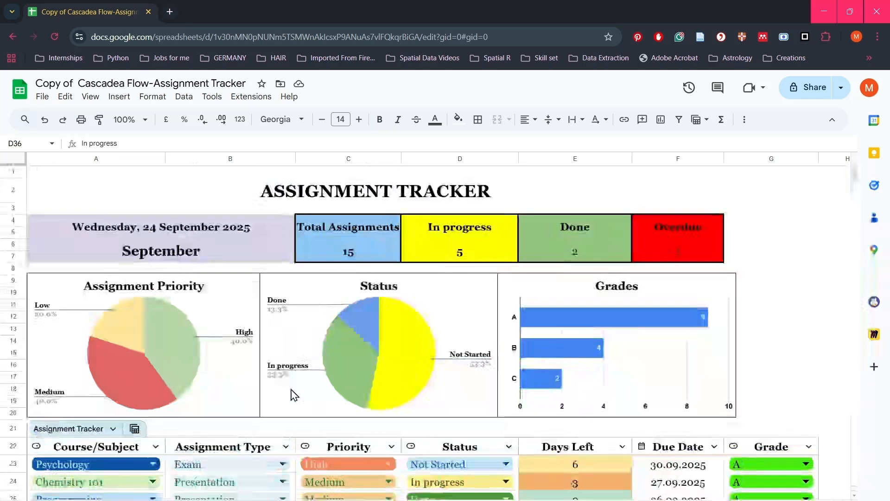